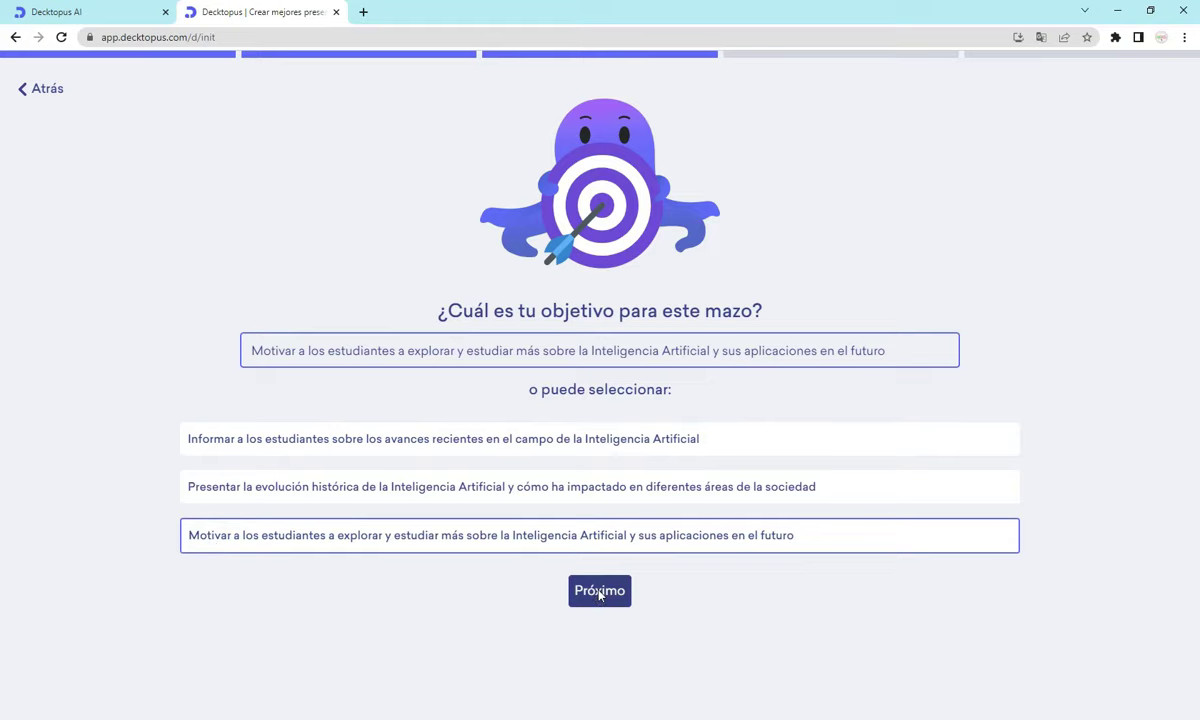
# Generate the presentation with a 10-minute duration and the Creative template, keeping the selected objective about motivating students
pyautogui.click(599, 591)
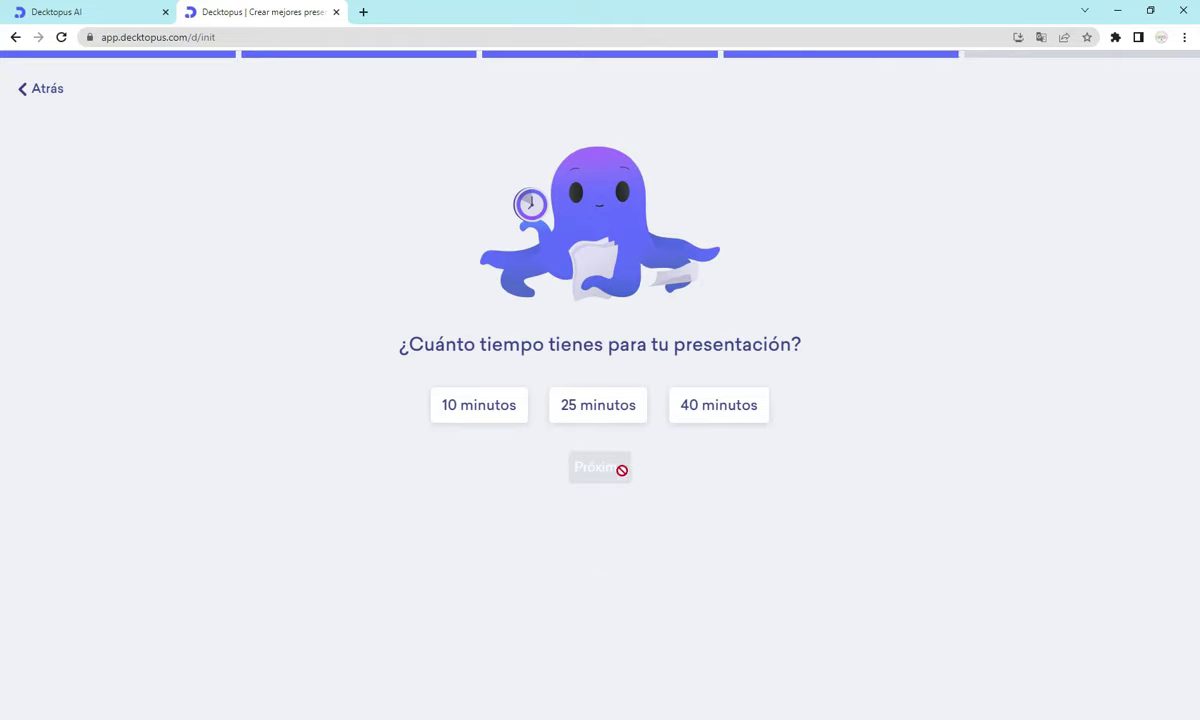
pyautogui.click(475, 419)
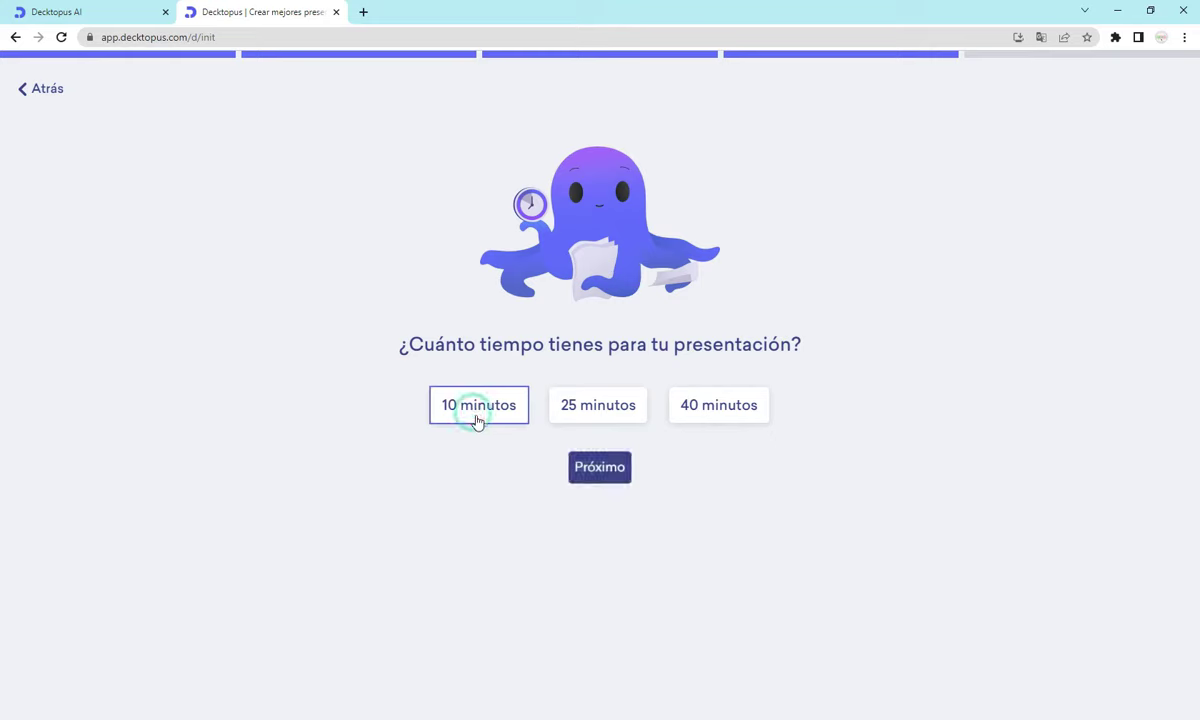
pyautogui.click(605, 473)
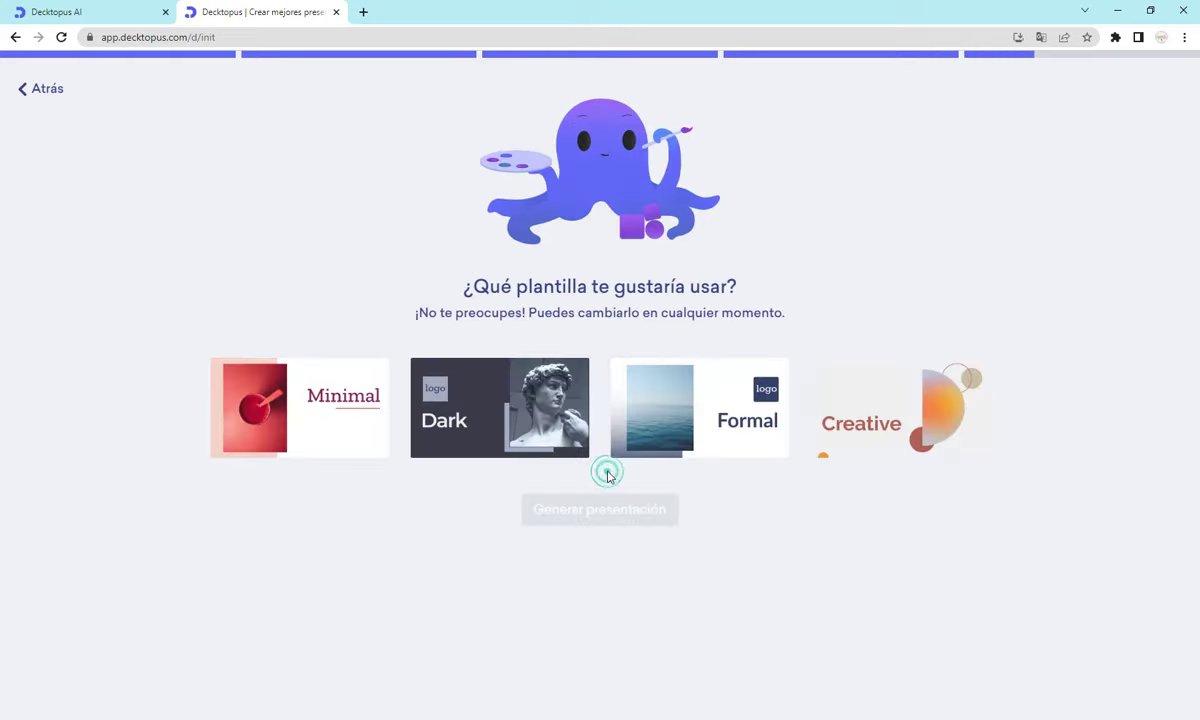
pyautogui.click(912, 427)
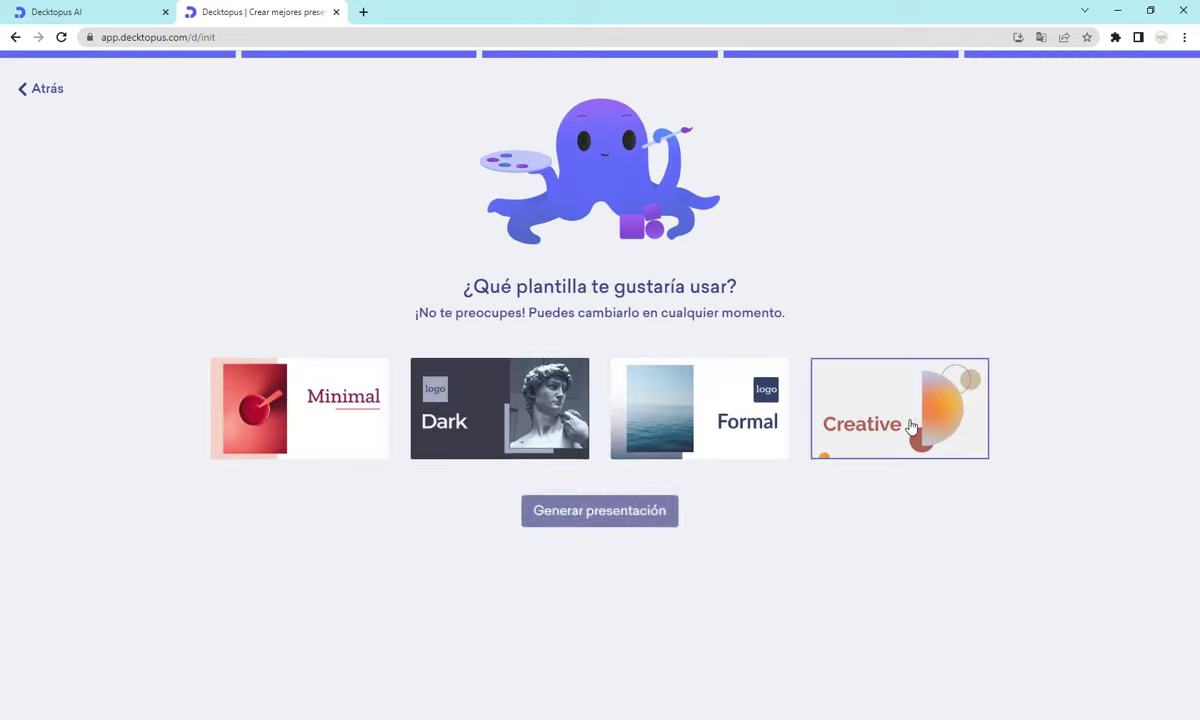
pyautogui.click(622, 514)
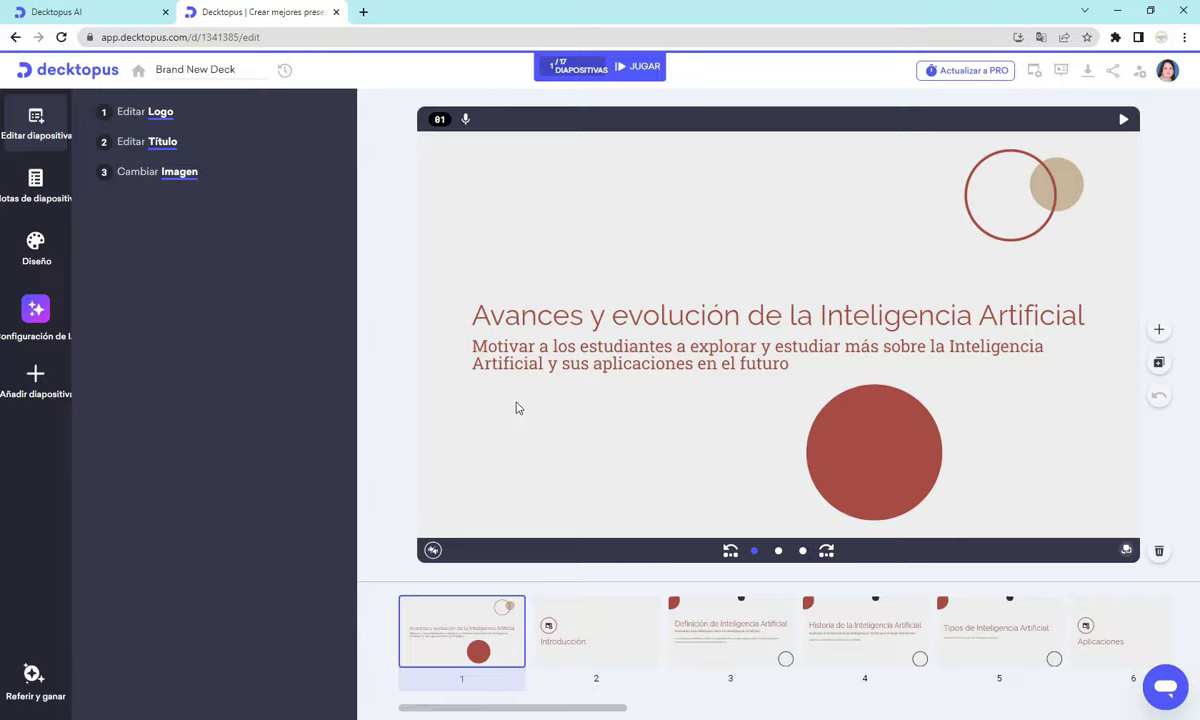
# Play the generated presentation and review its slides one by one from the cover to the closing slide
pyautogui.click(1123, 119)
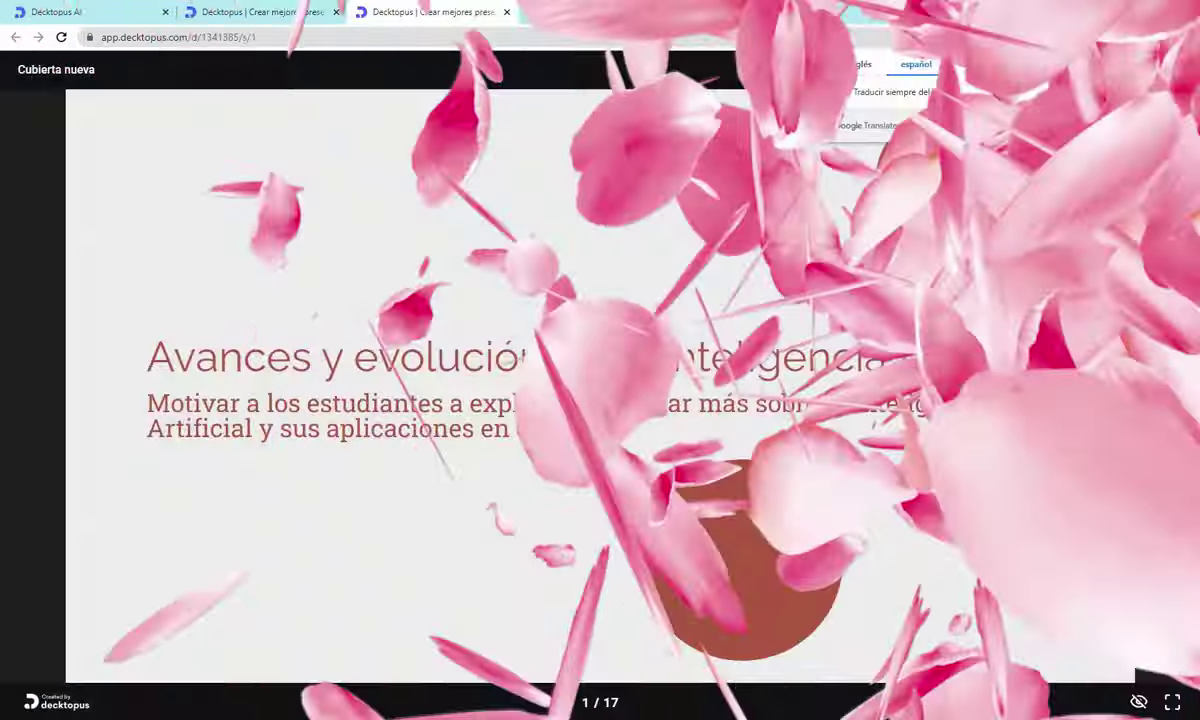
pyautogui.click(1080, 62)
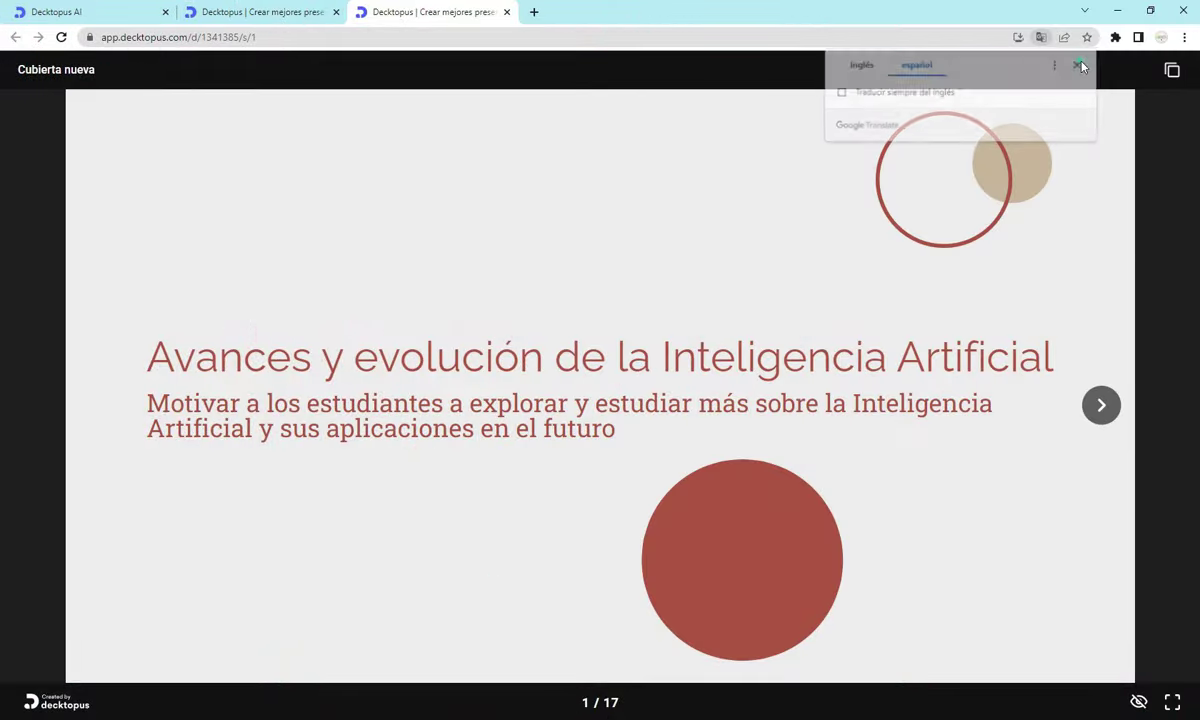
pyautogui.click(1102, 406)
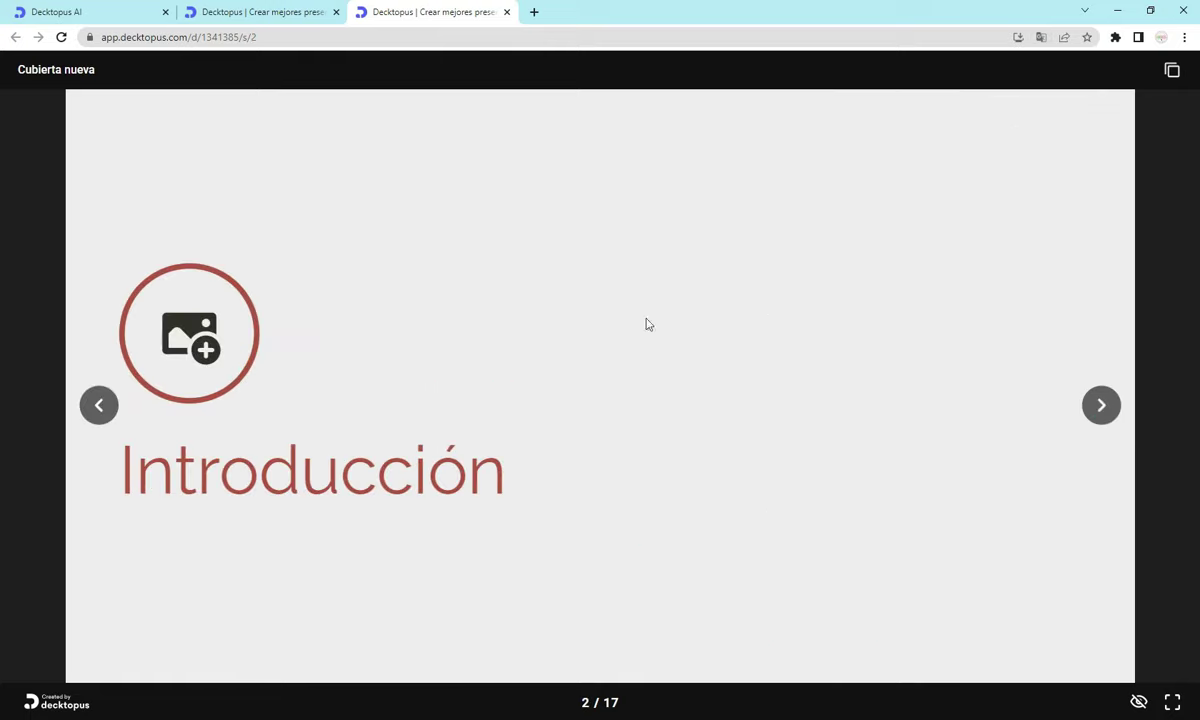
pyautogui.click(1100, 418)
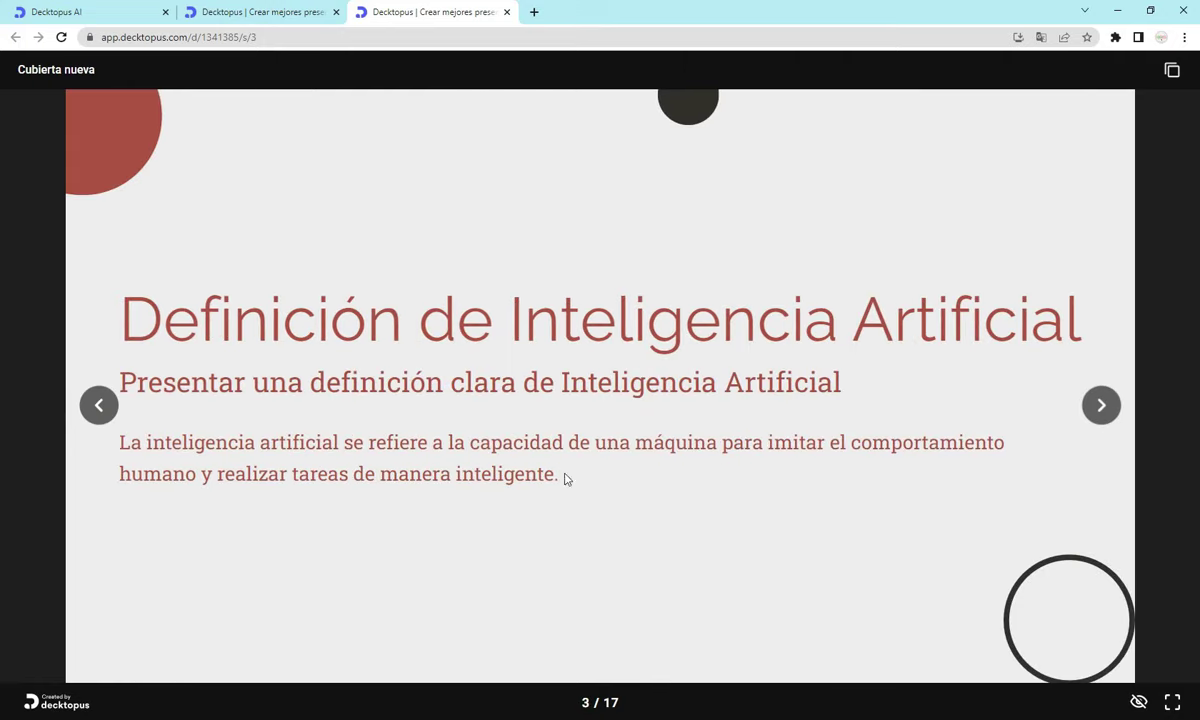
pyautogui.click(1103, 407)
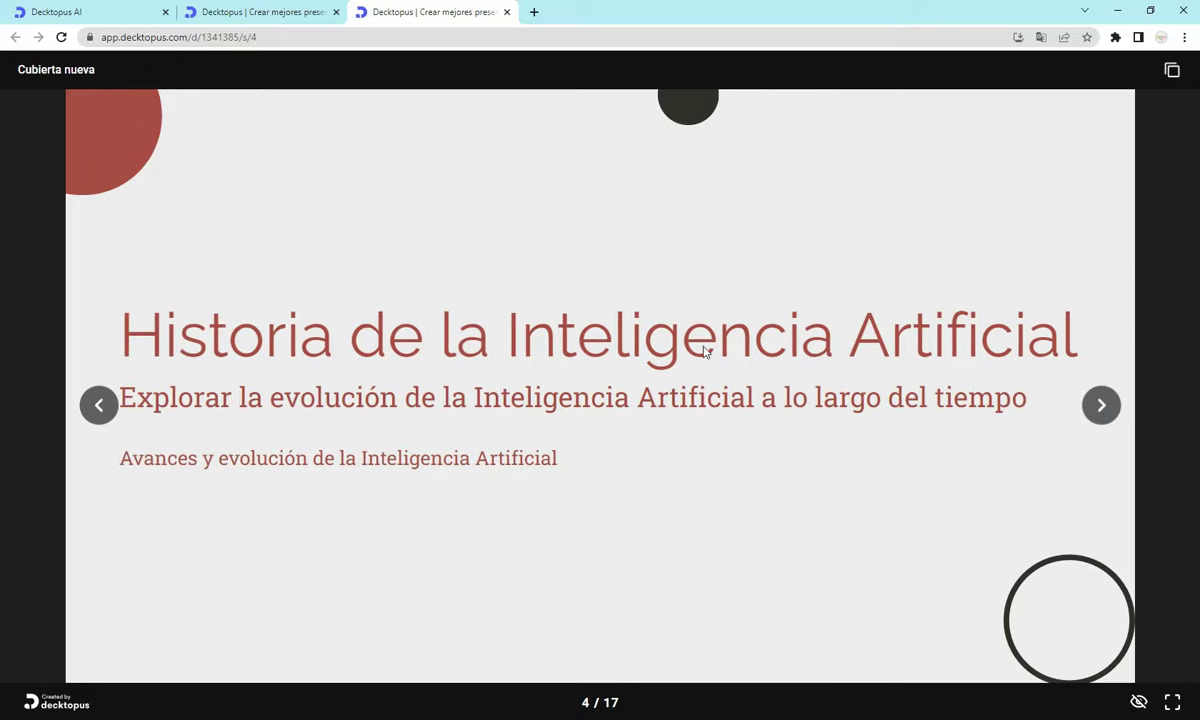
pyautogui.click(1100, 405)
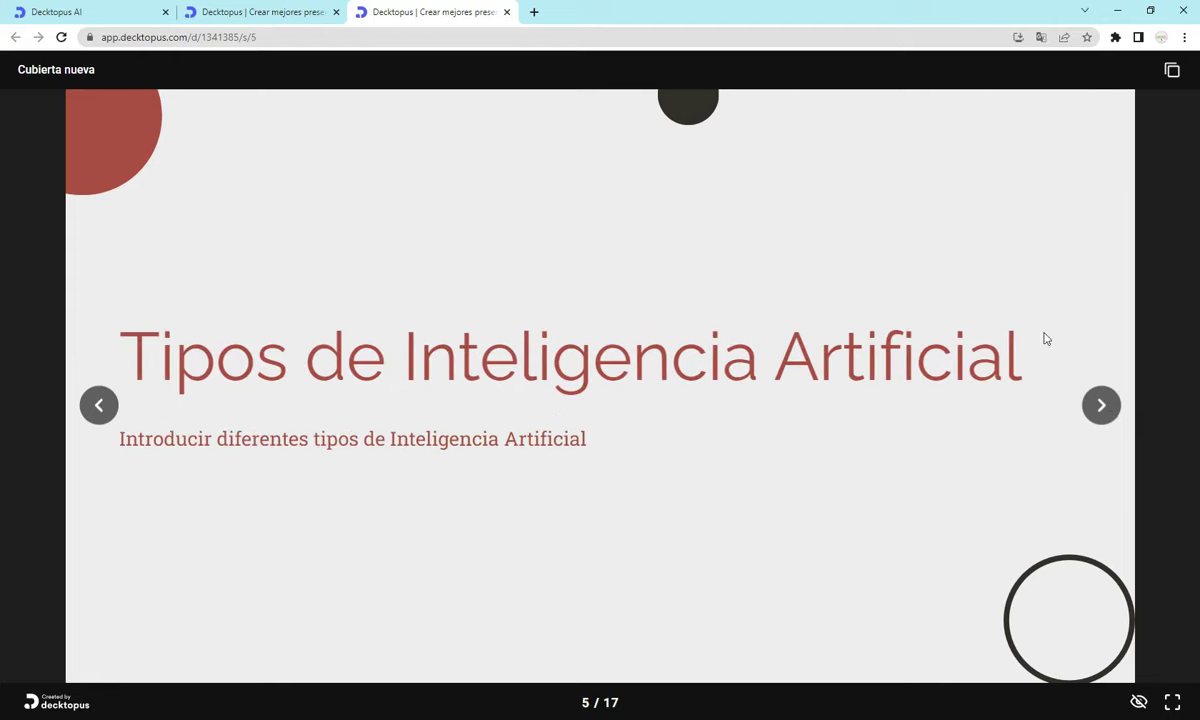
pyautogui.click(1102, 407)
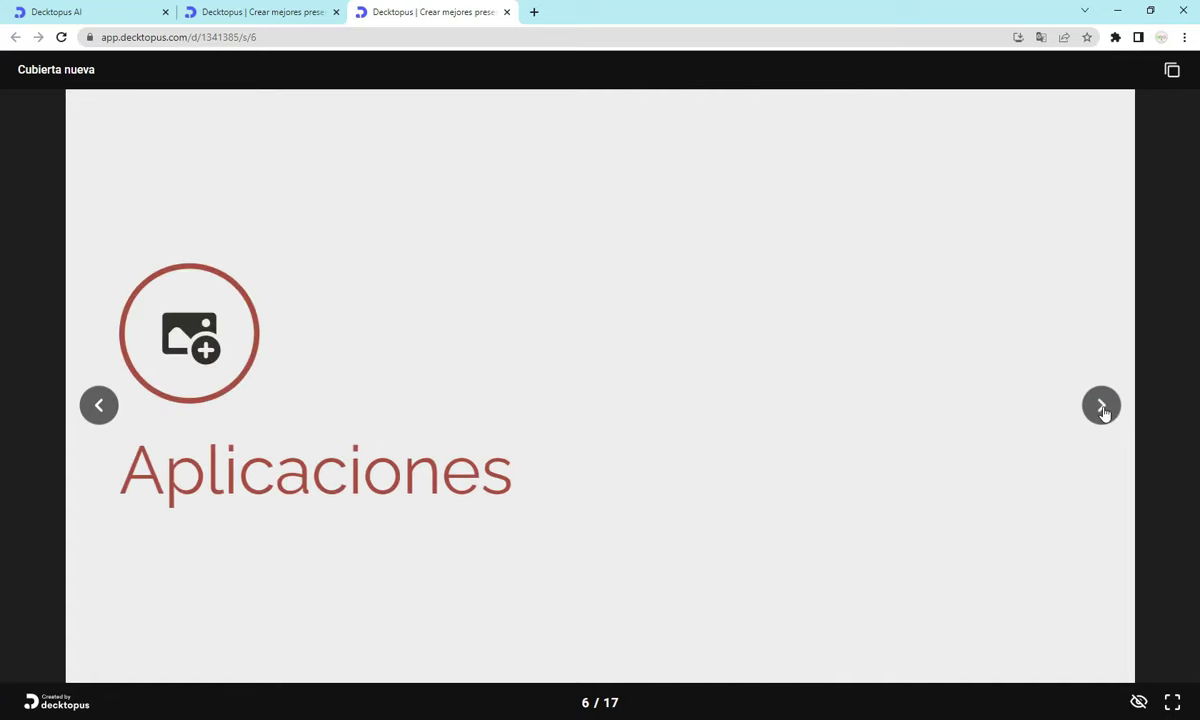
pyautogui.click(1102, 407)
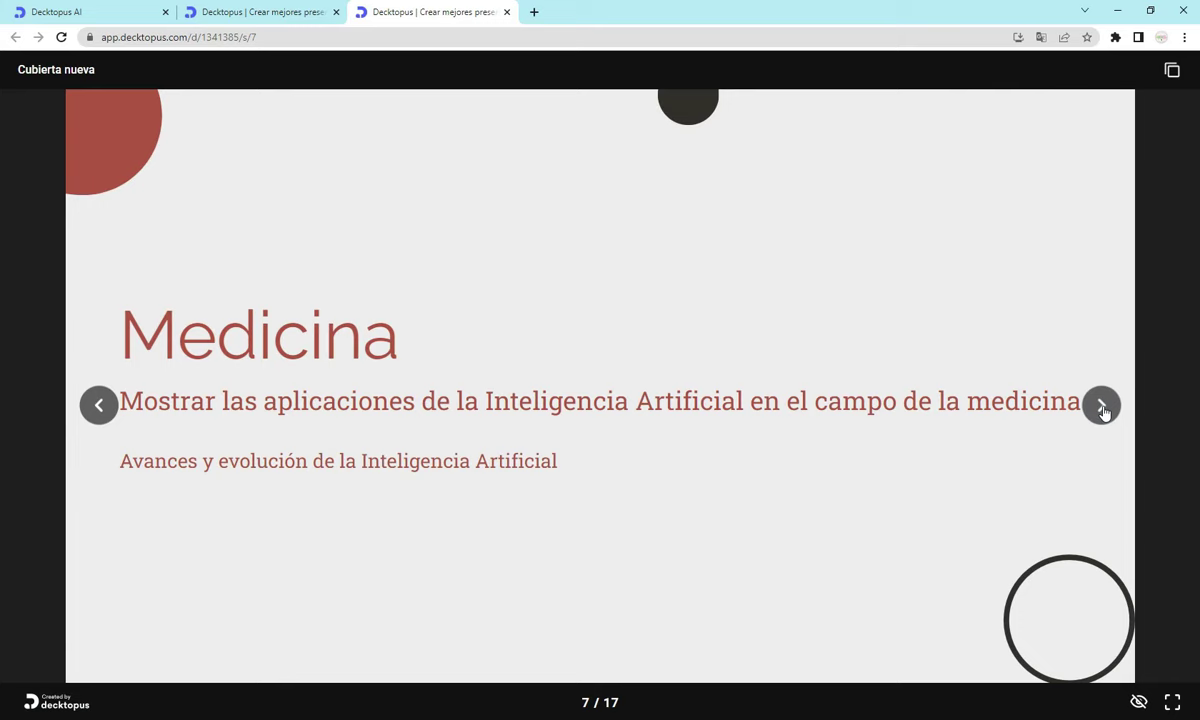
pyautogui.click(1102, 407)
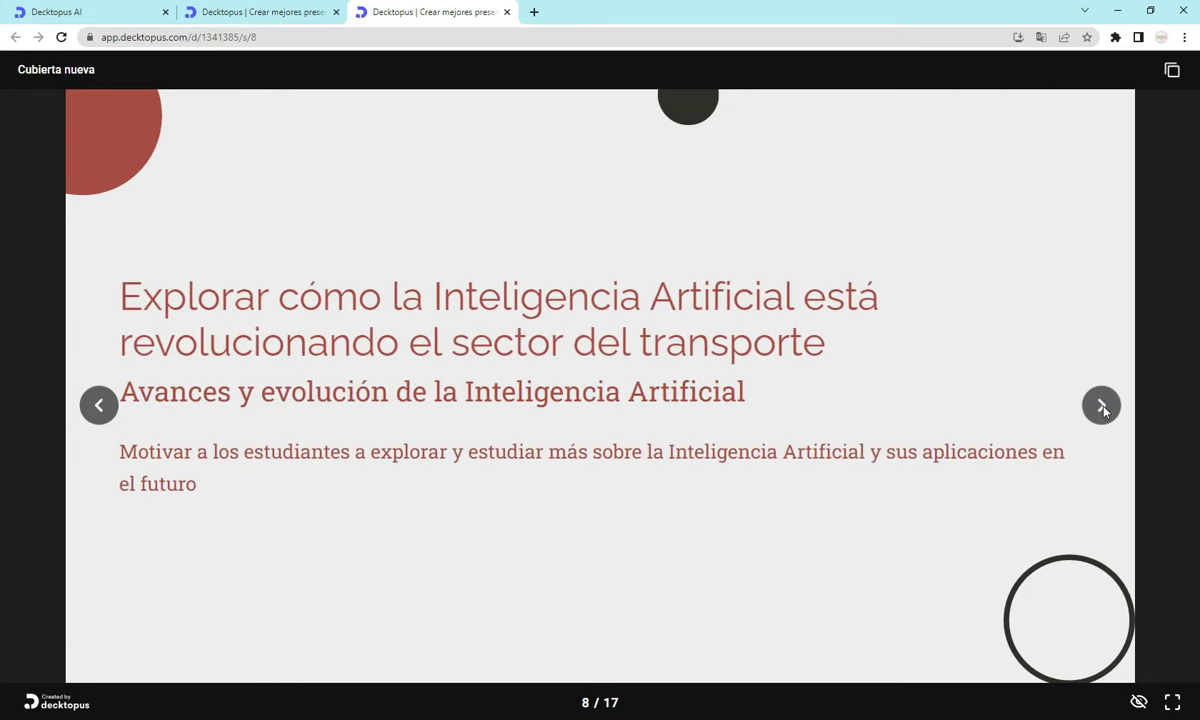
pyautogui.click(1102, 407)
pyautogui.click(1102, 407)
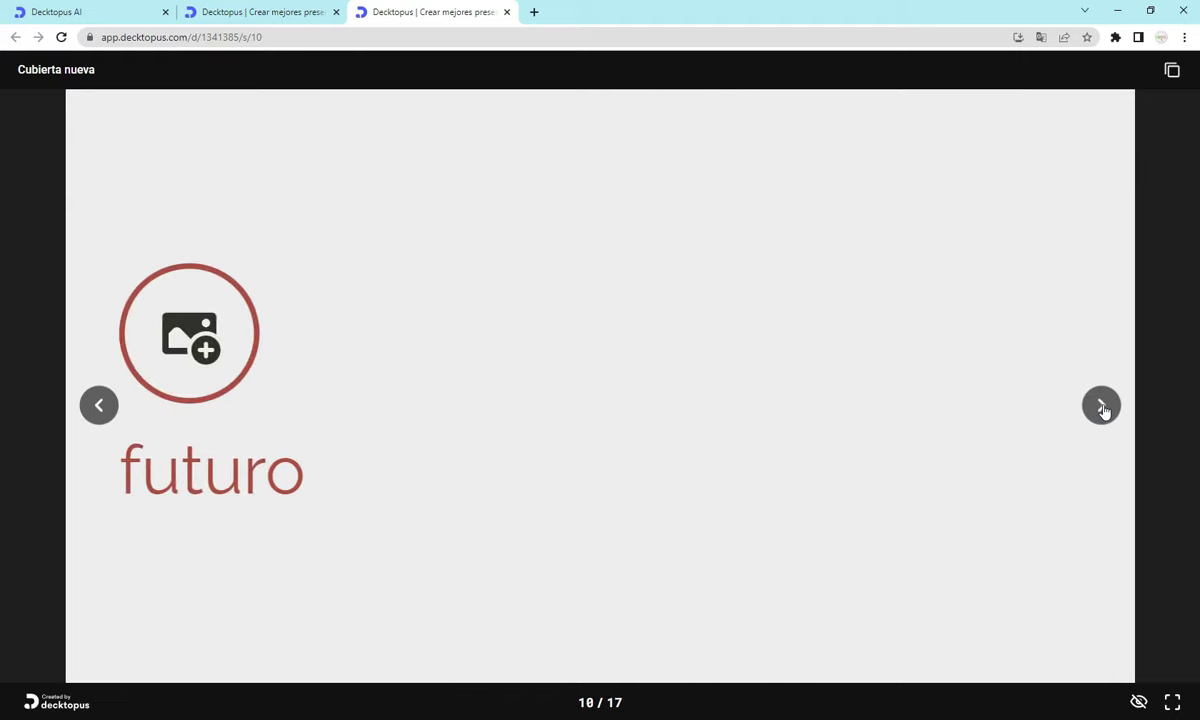
pyautogui.click(1108, 407)
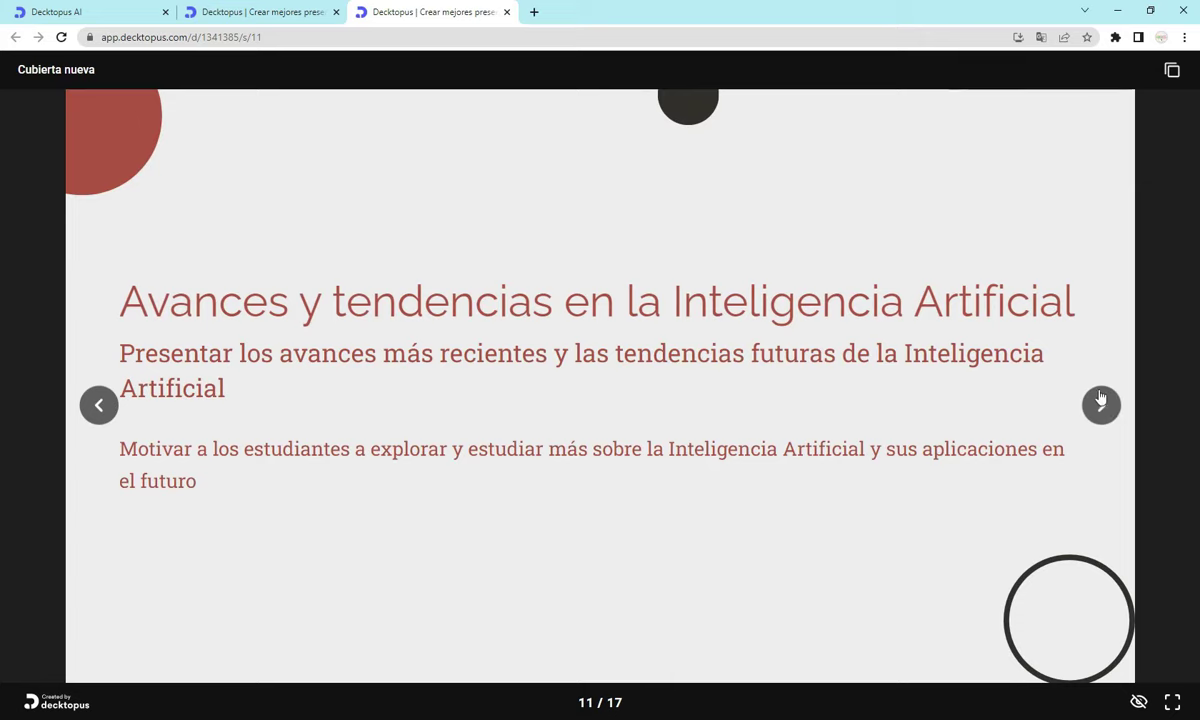
pyautogui.click(1102, 407)
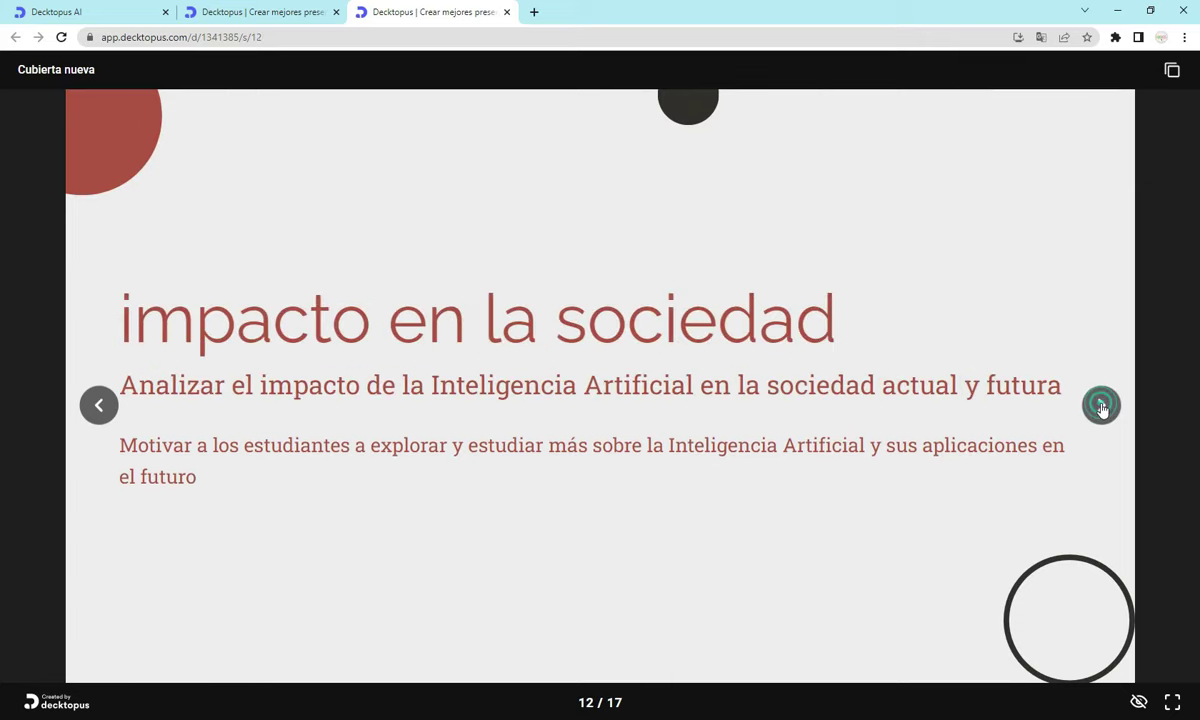
pyautogui.click(1106, 414)
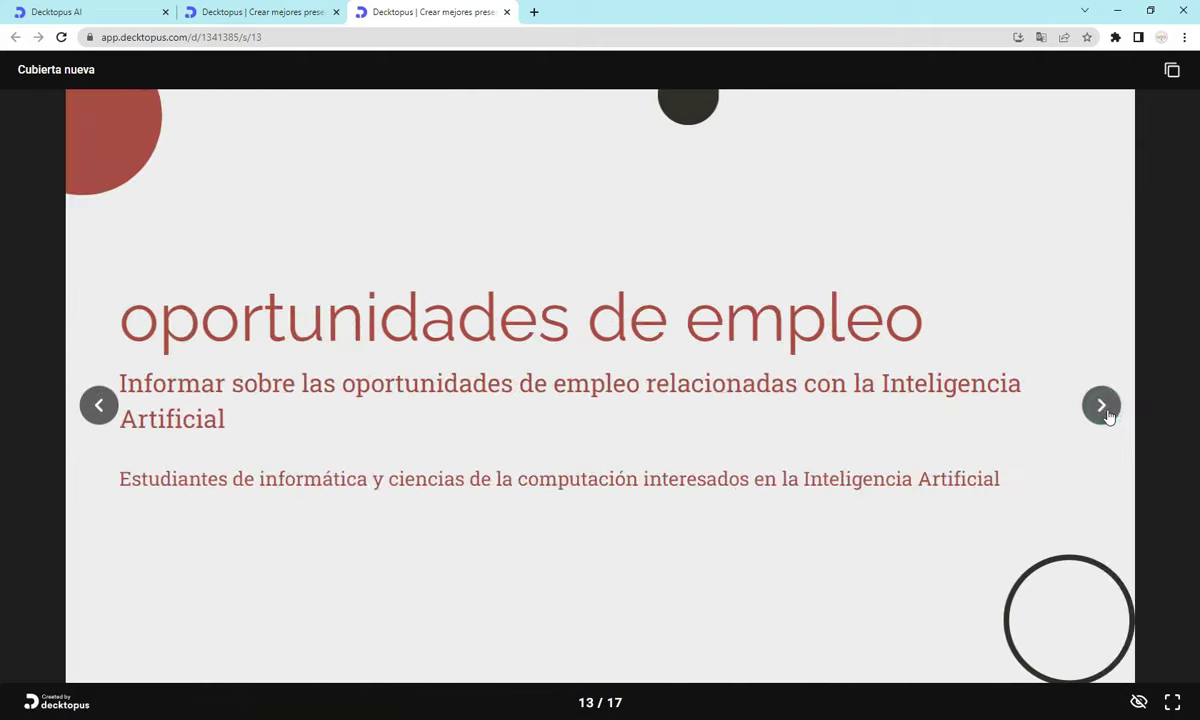
pyautogui.click(1104, 410)
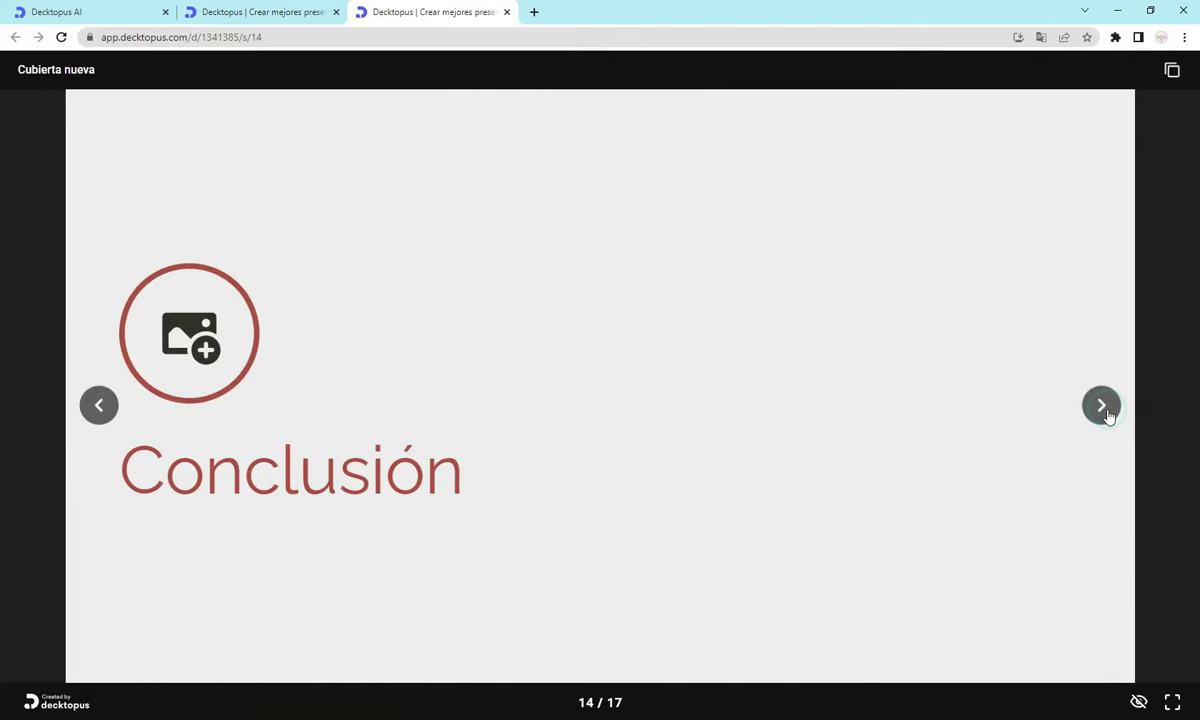
pyautogui.click(1106, 412)
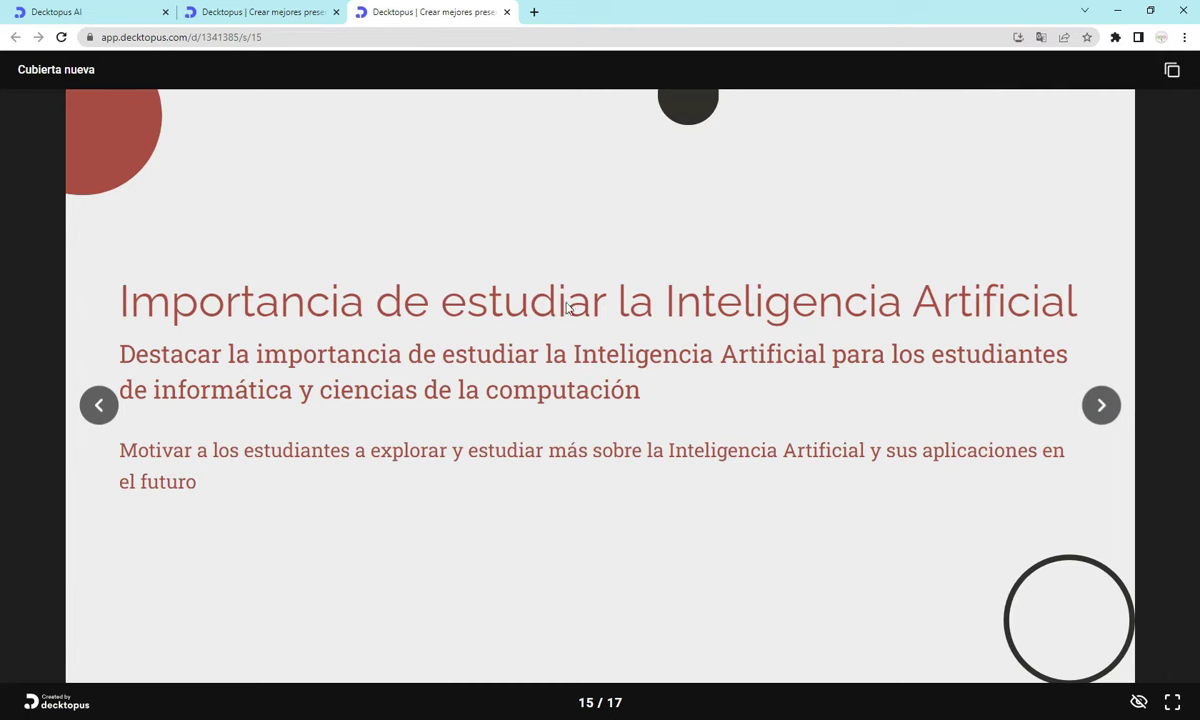
pyautogui.click(1110, 414)
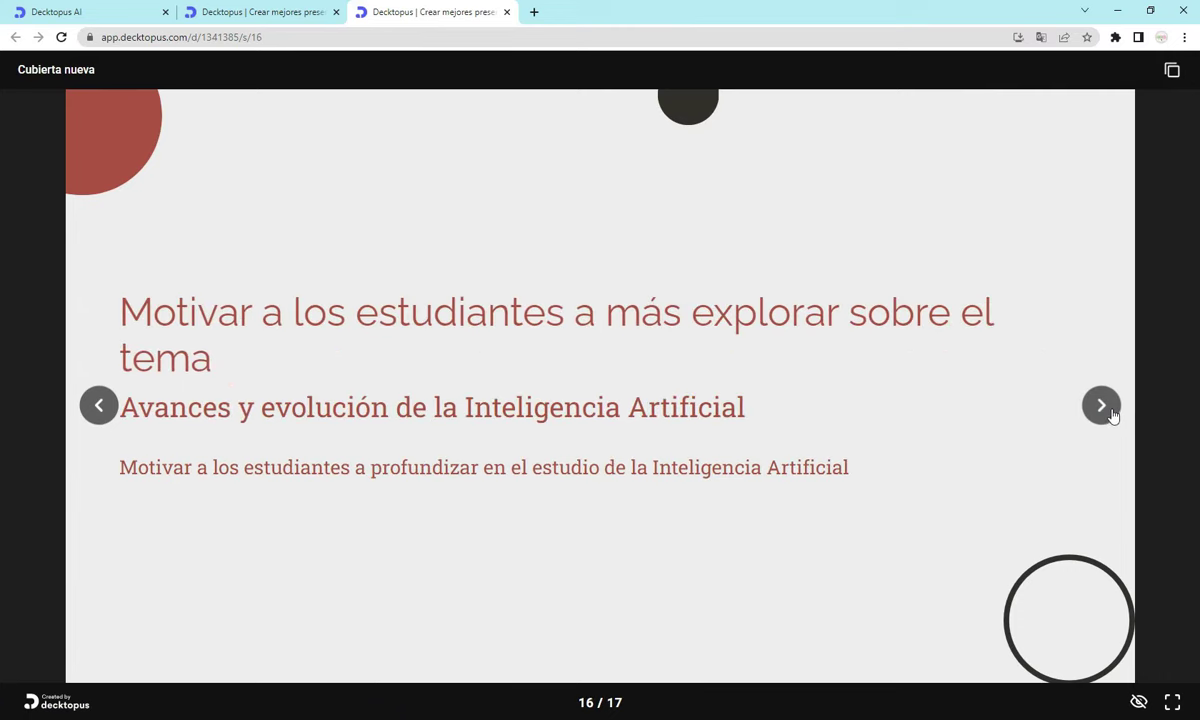
pyautogui.click(1102, 406)
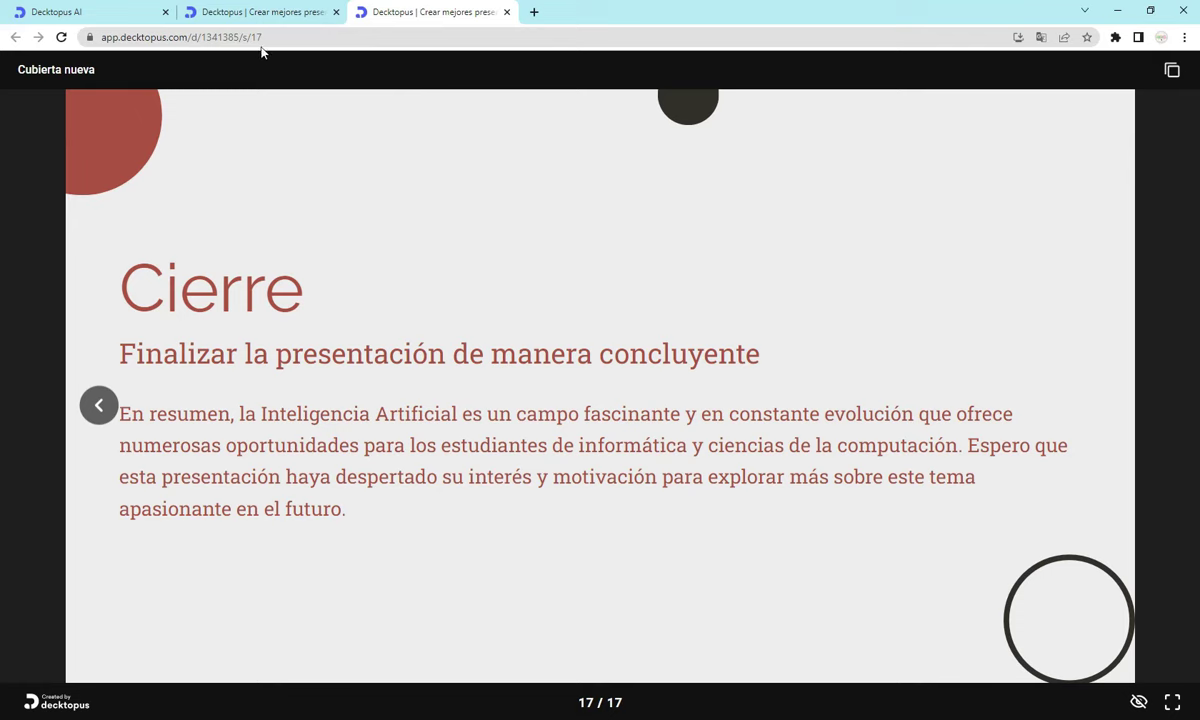
# Return to the deck editor and upload the image a84bc016-0b9a-4c4e-be33-ba4357cd070e from Descargas as the cover slide's picture
pyautogui.click(262, 8)
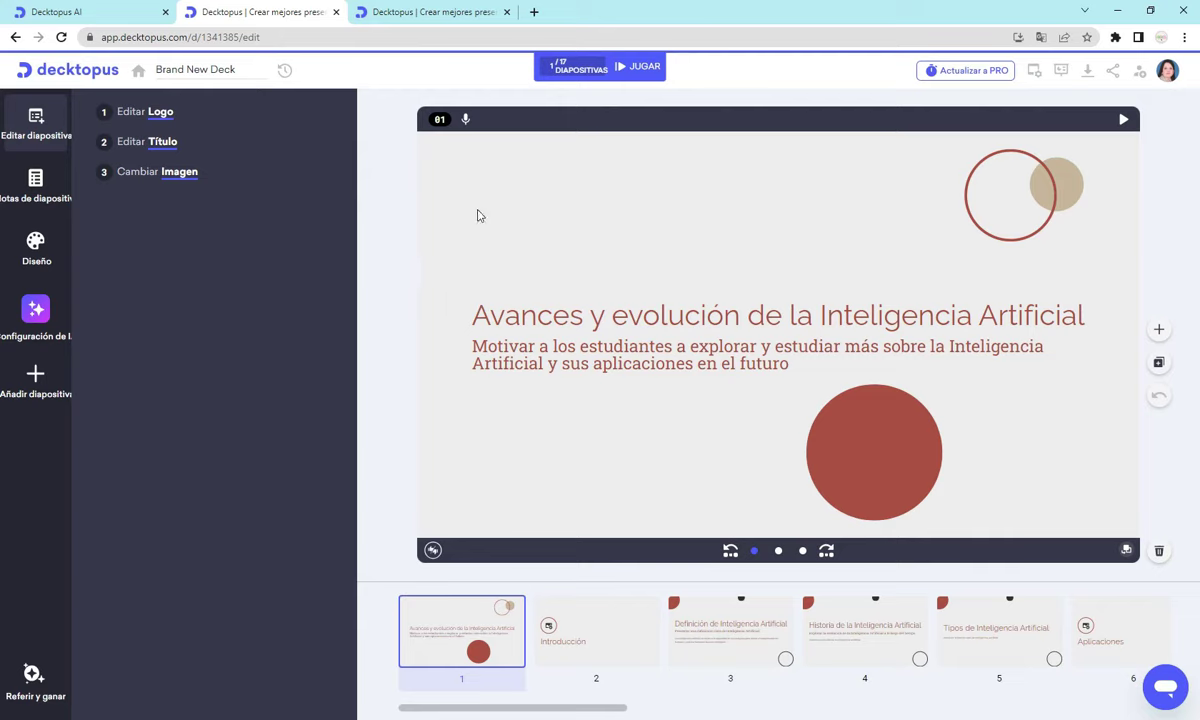
pyautogui.click(137, 142)
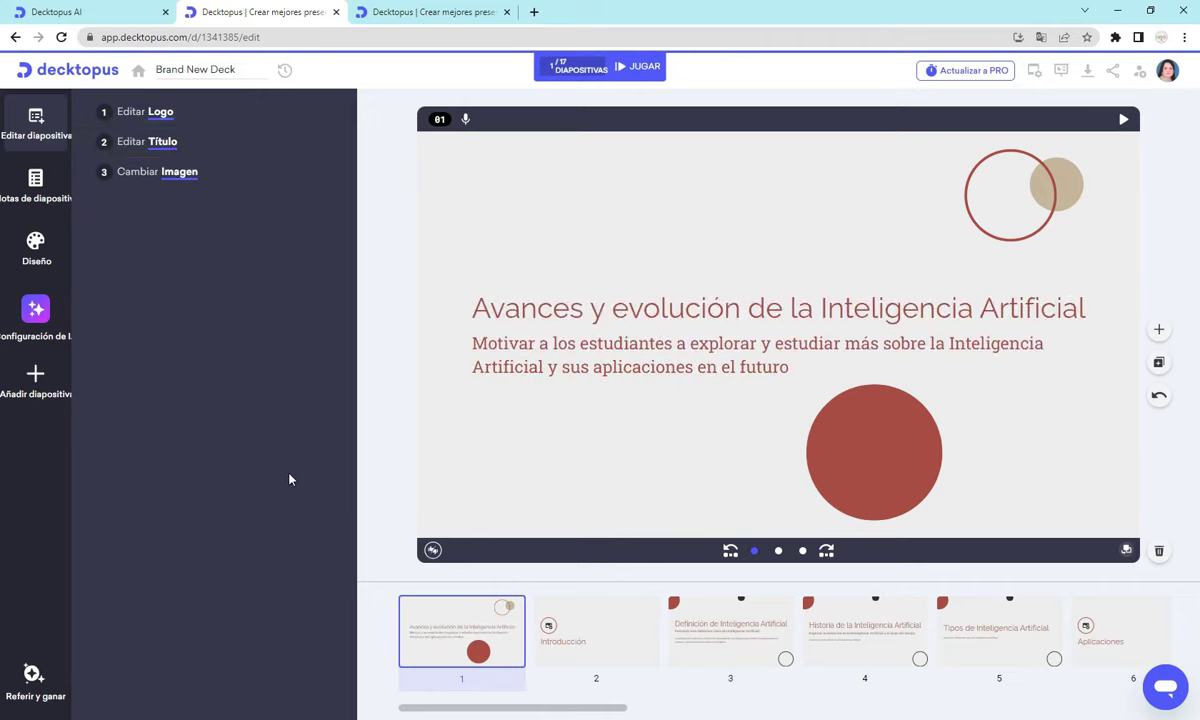
pyautogui.click(180, 174)
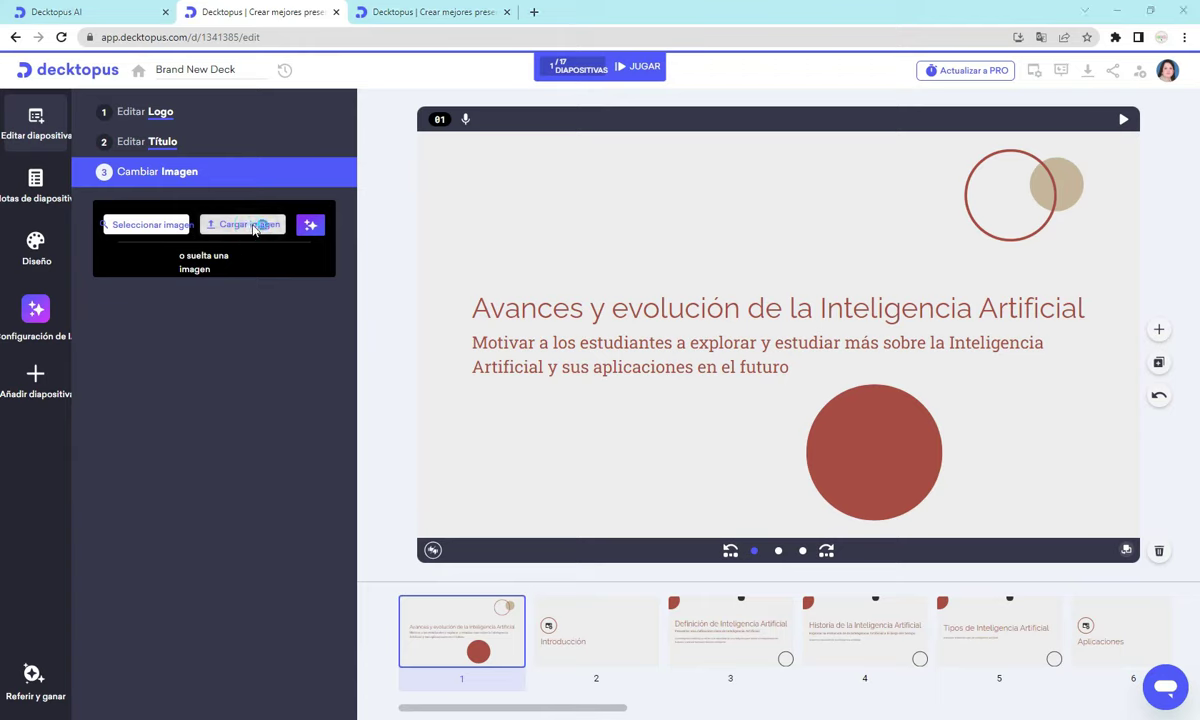
pyautogui.click(252, 224)
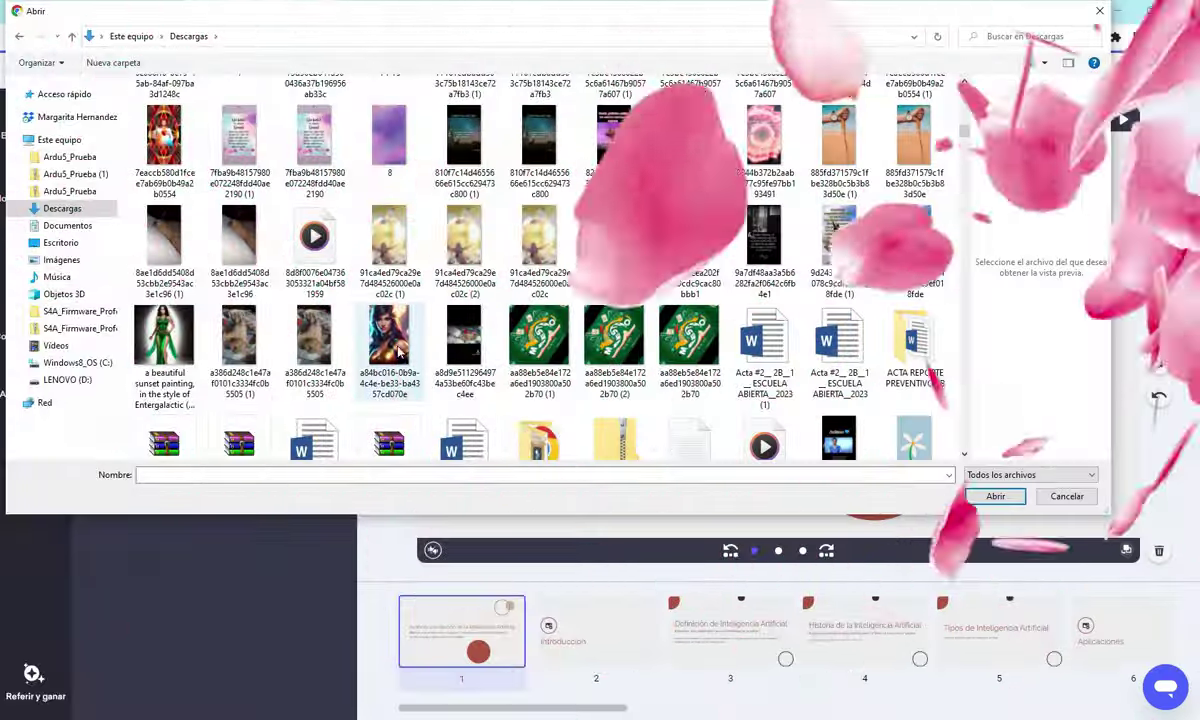
pyautogui.click(392, 345)
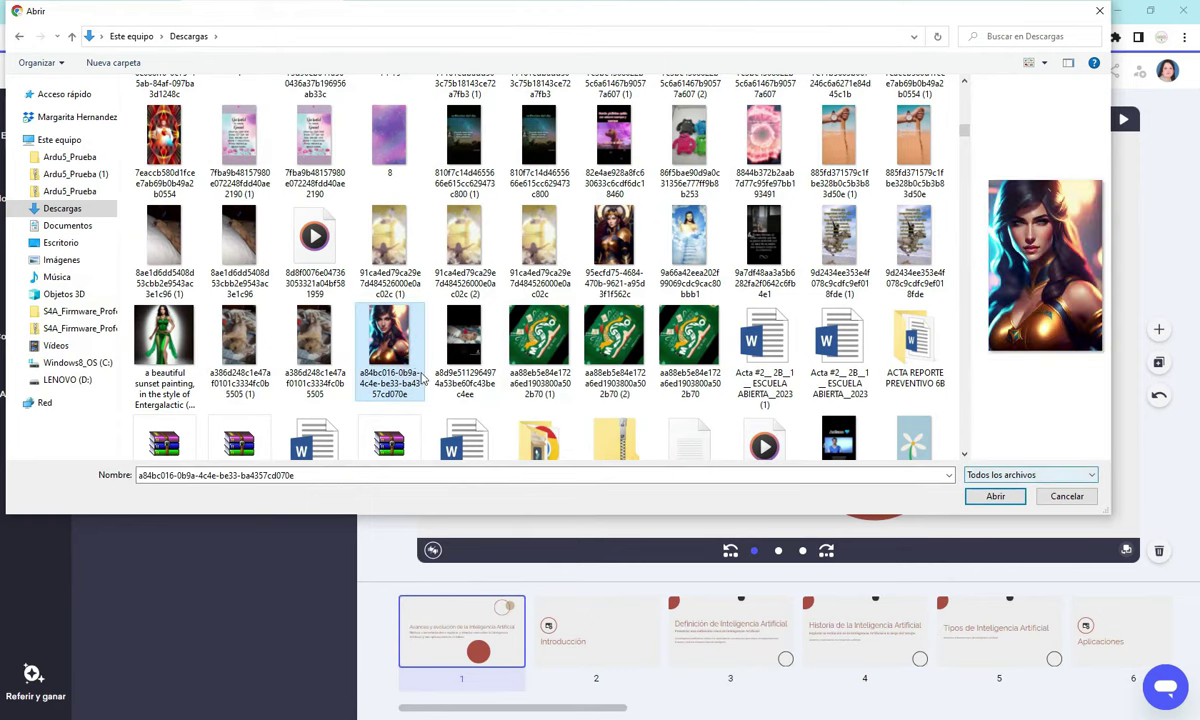
pyautogui.click(990, 496)
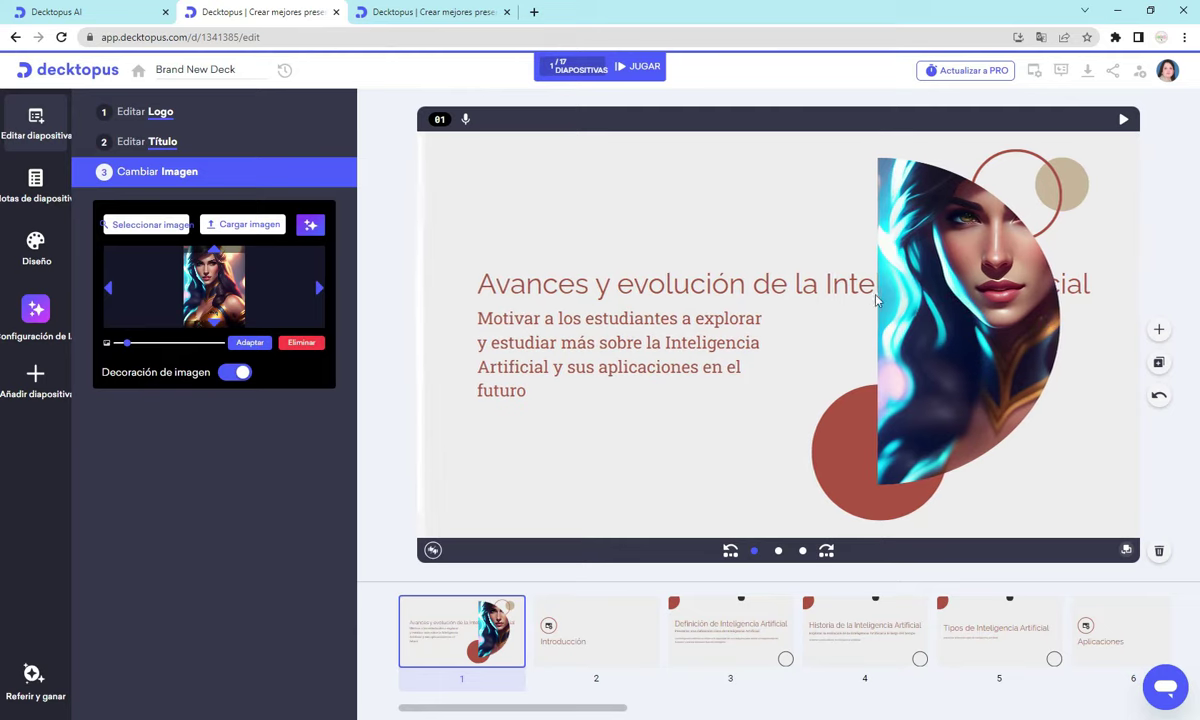
# Try right alignment for the cover slide's title text, and set it back to left alignment
pyautogui.click(816, 286)
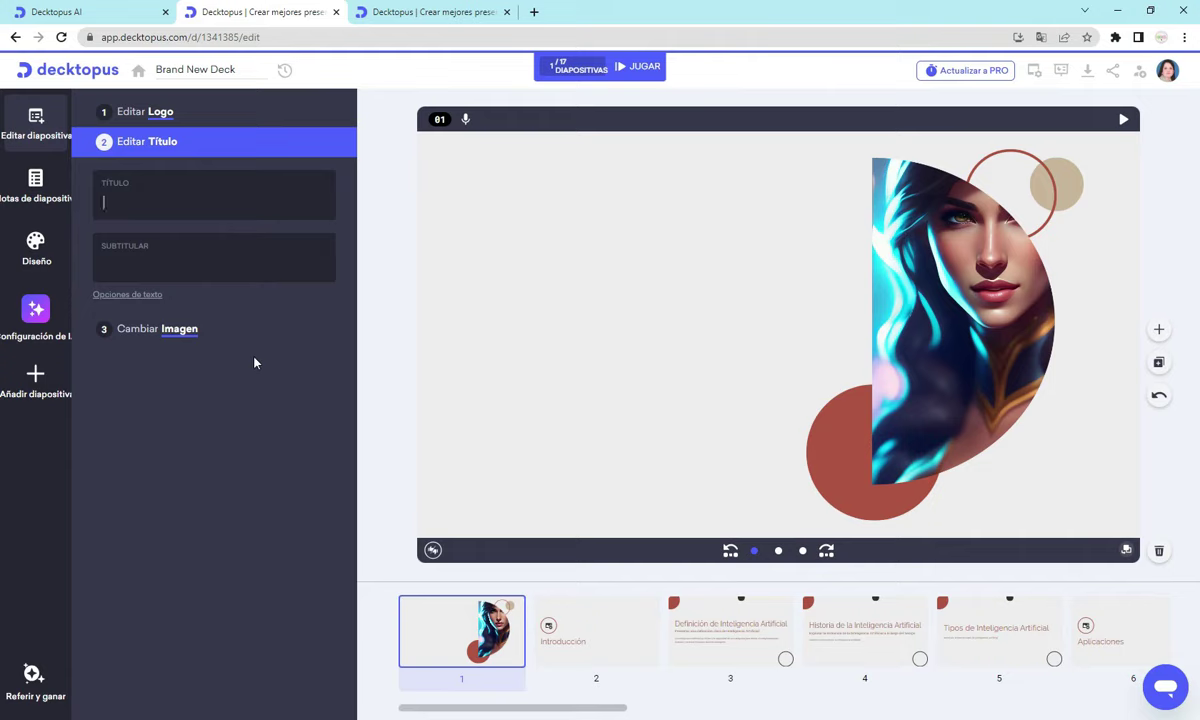
pyautogui.click(126, 296)
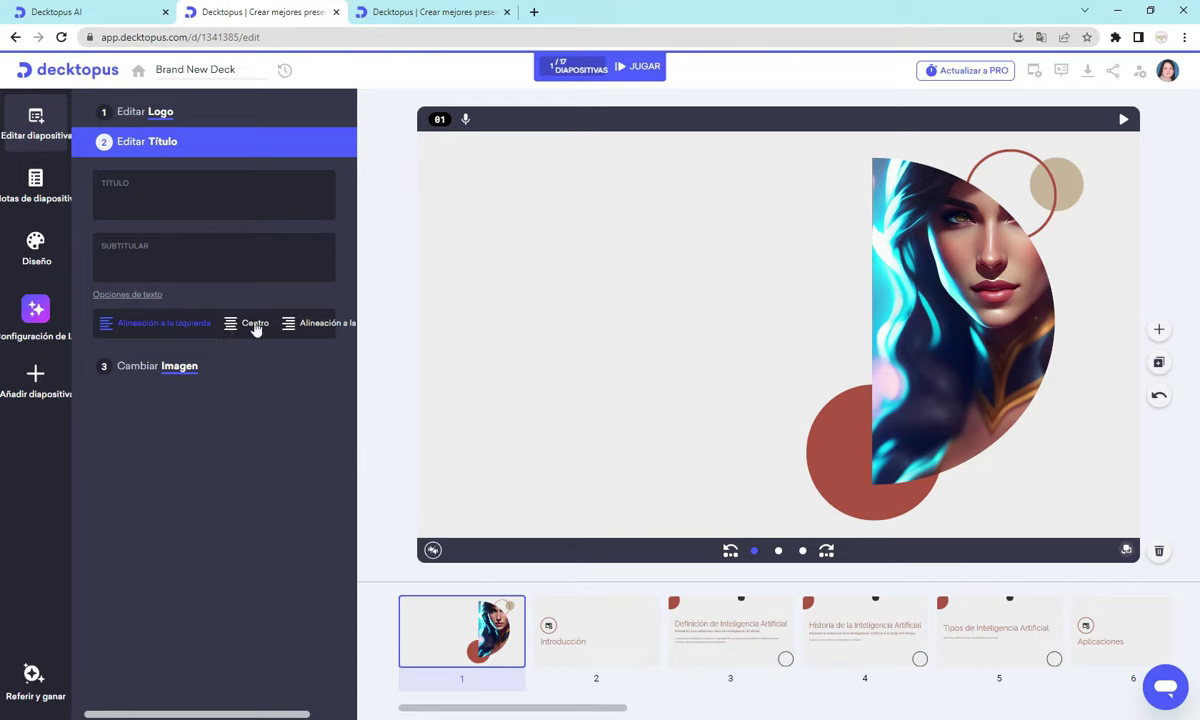
pyautogui.click(310, 330)
pyautogui.click(135, 327)
pyautogui.click(191, 436)
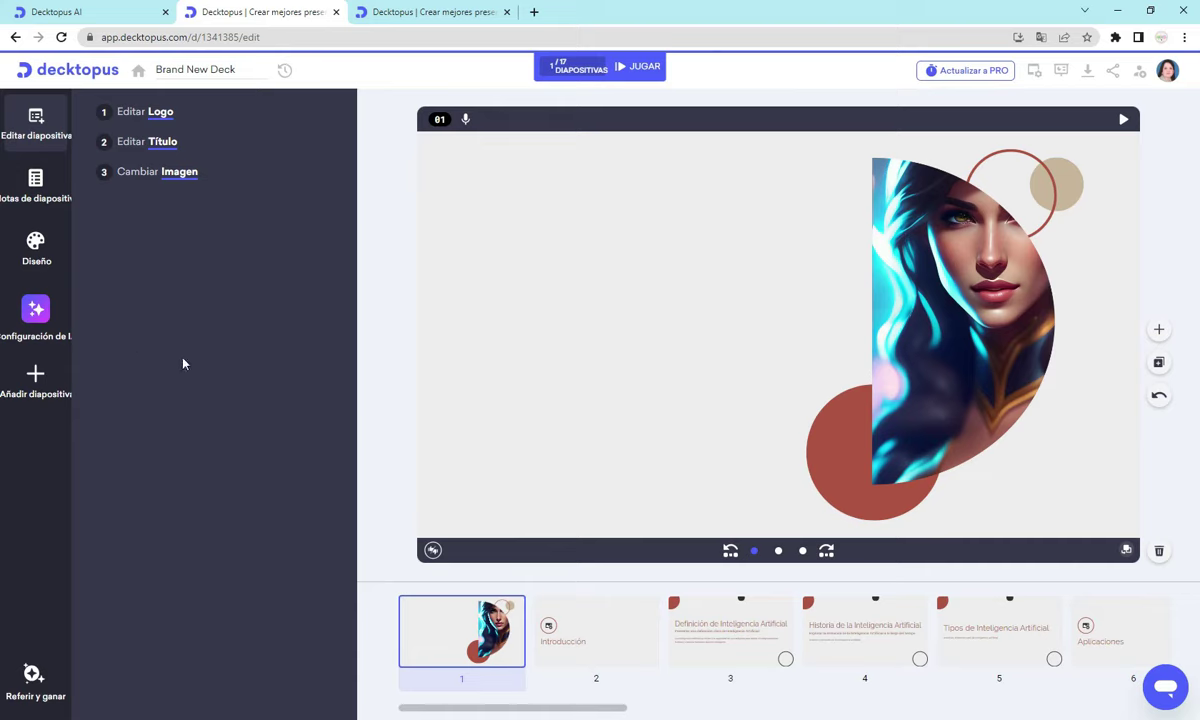
pyautogui.click(237, 427)
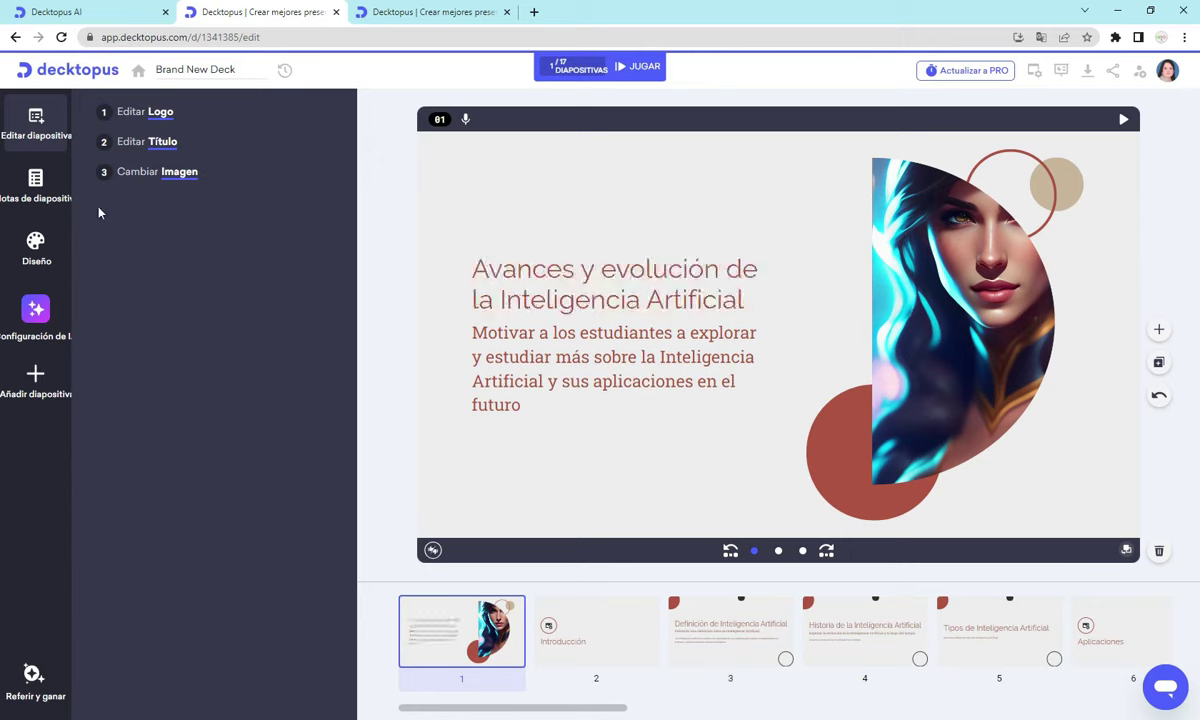
# Try to generate a slide note for the cover slide
pyautogui.click(38, 178)
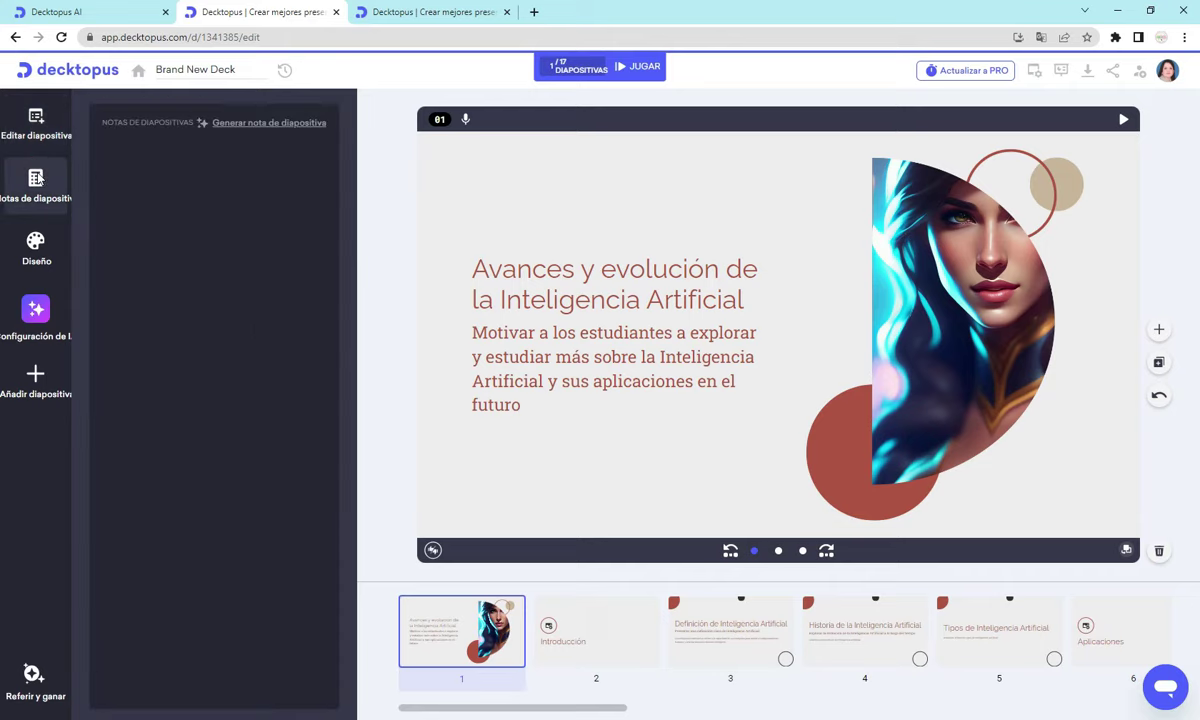
pyautogui.click(260, 129)
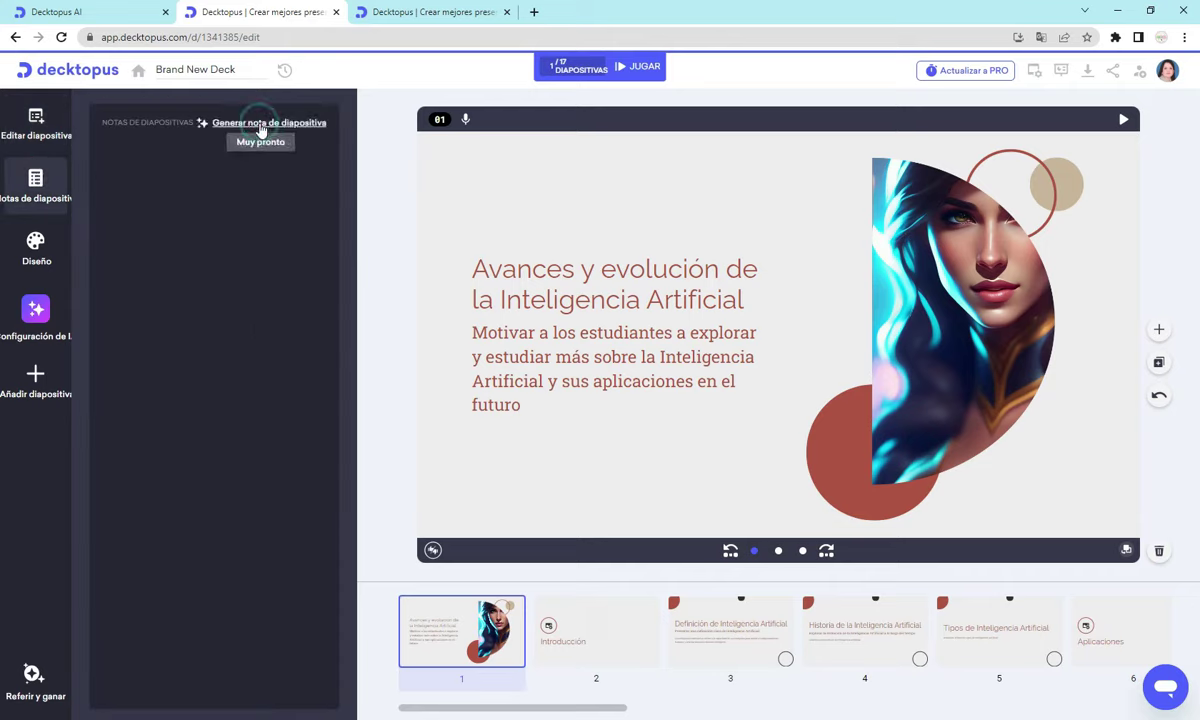
# Try several colour palettes on the deck's design, ending with the cream, blue, coral and maroon palette
pyautogui.click(38, 248)
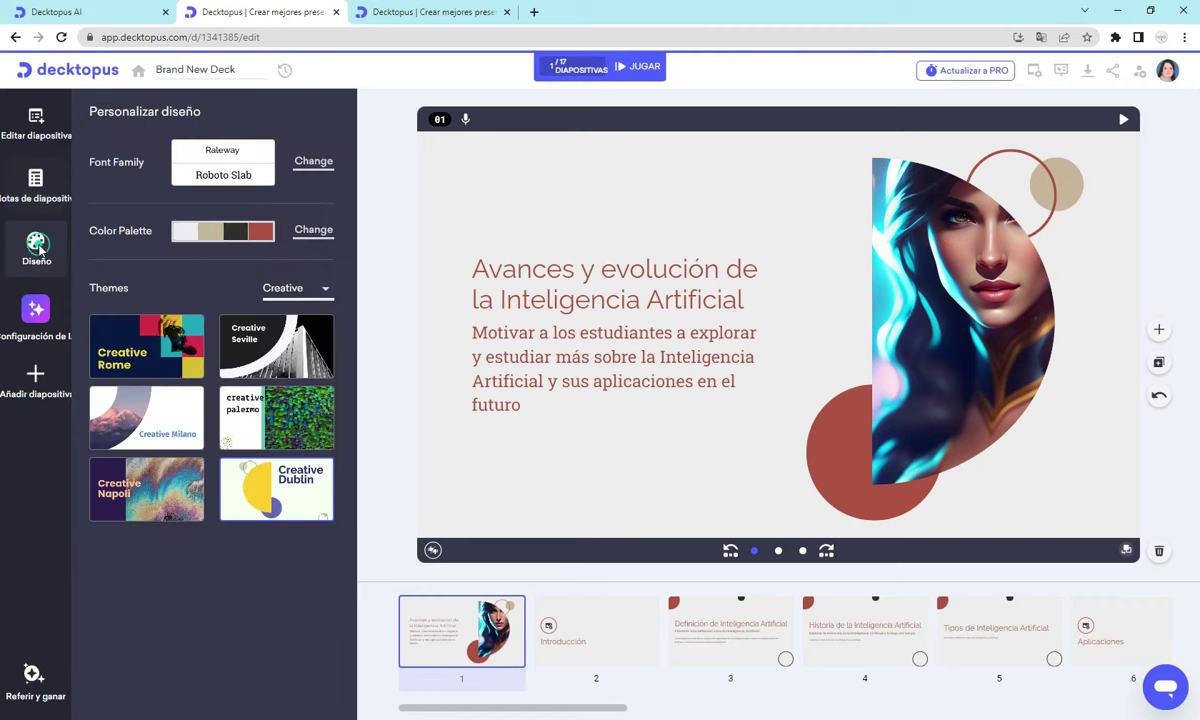
pyautogui.click(308, 231)
pyautogui.click(292, 265)
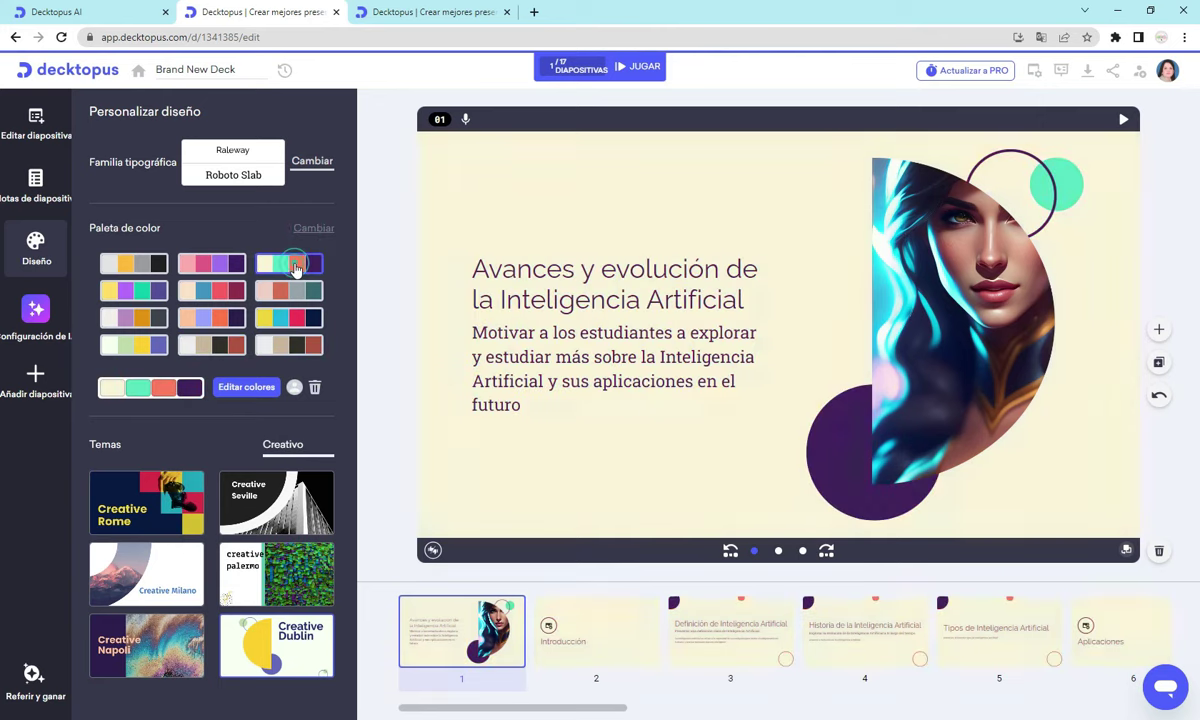
pyautogui.click(288, 316)
pyautogui.click(284, 340)
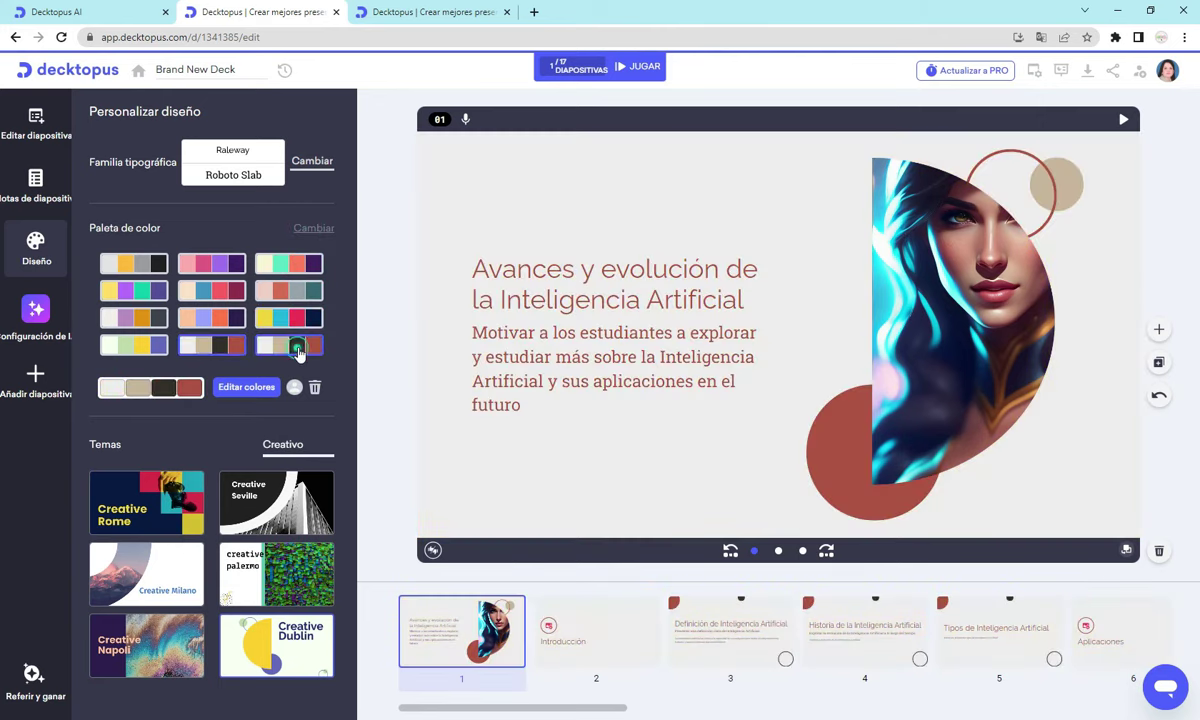
pyautogui.click(197, 319)
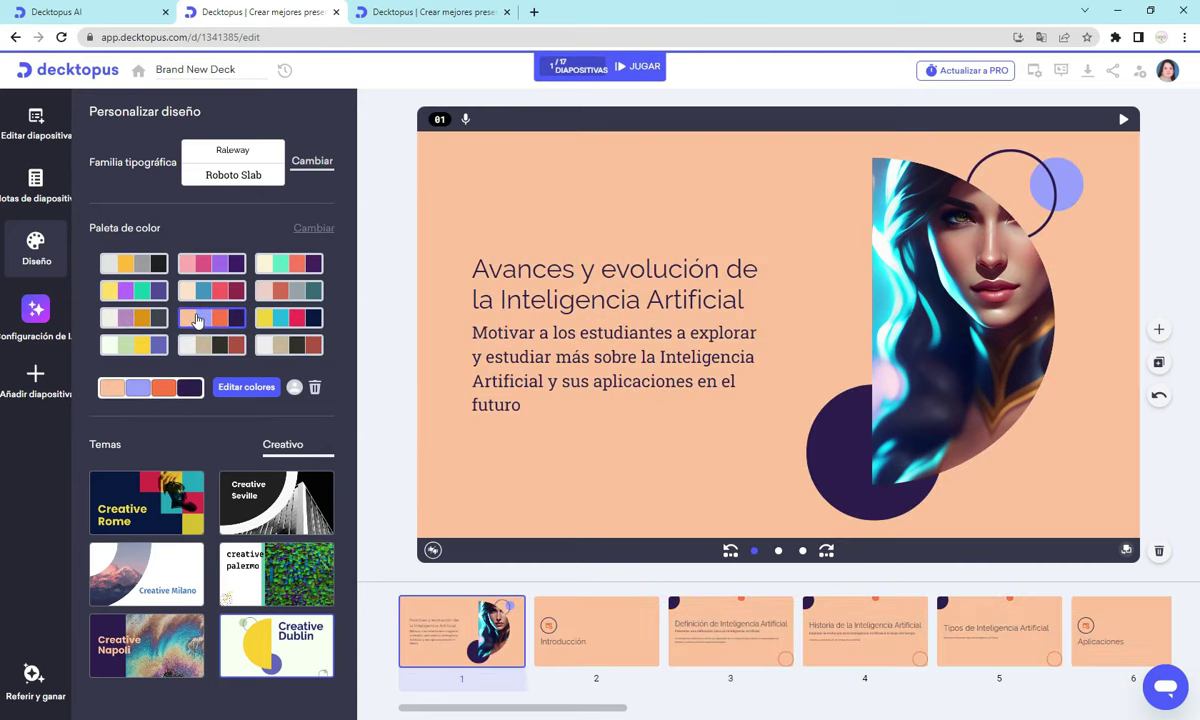
pyautogui.click(196, 265)
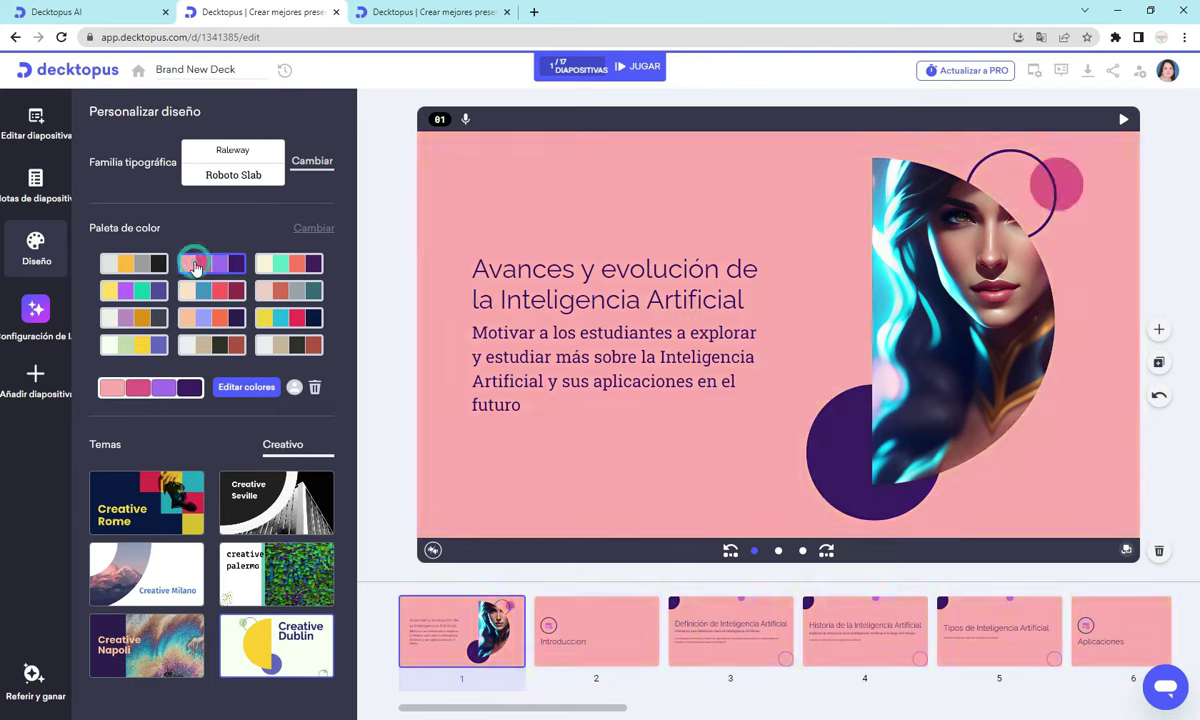
pyautogui.click(126, 262)
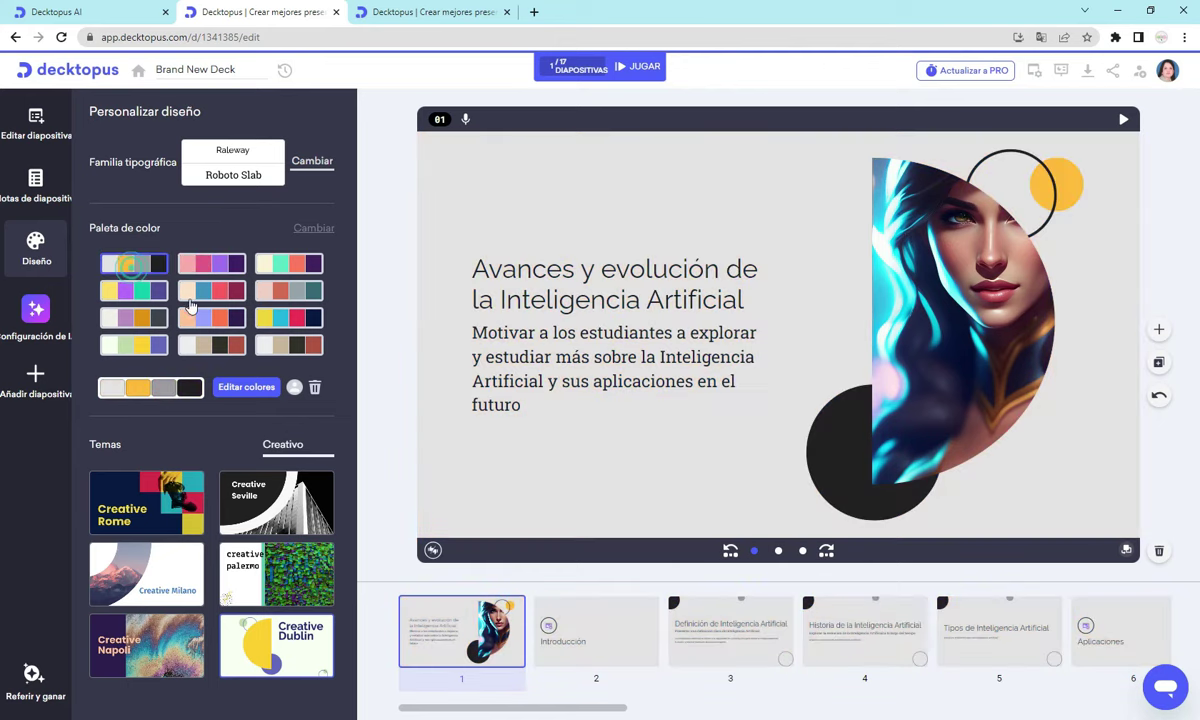
pyautogui.click(198, 296)
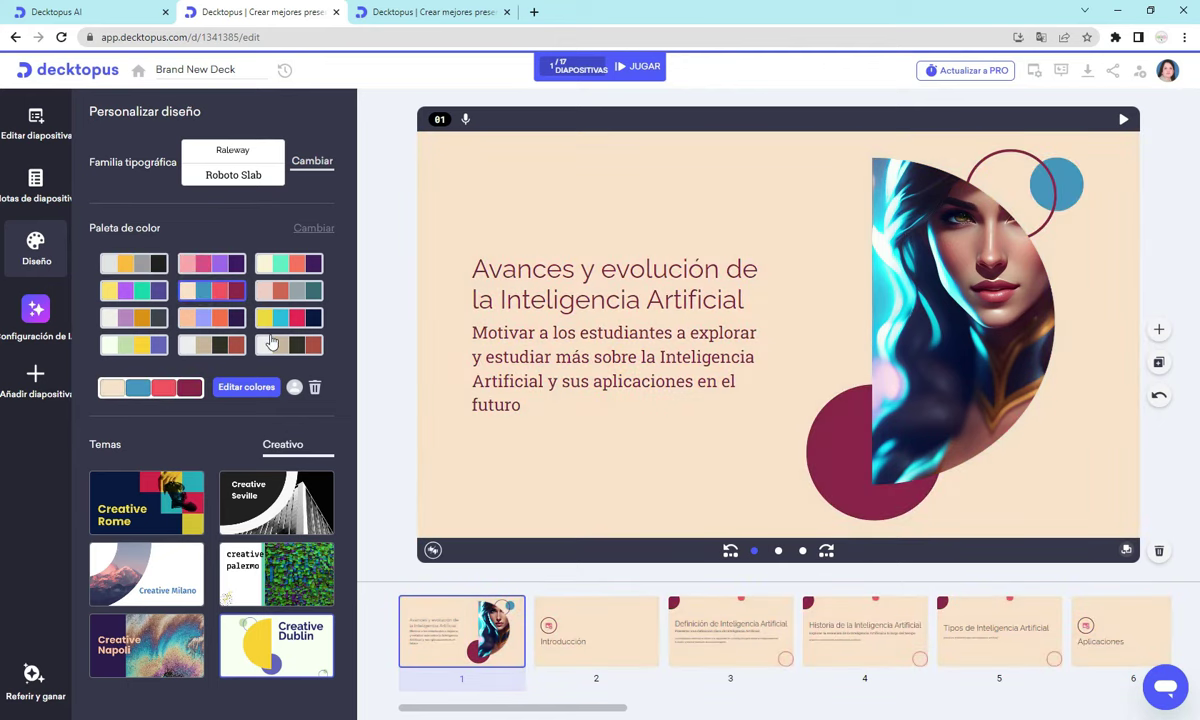
# Inspect the blue and cream colours of the selected palette in the colour editor and save the palette
pyautogui.click(260, 390)
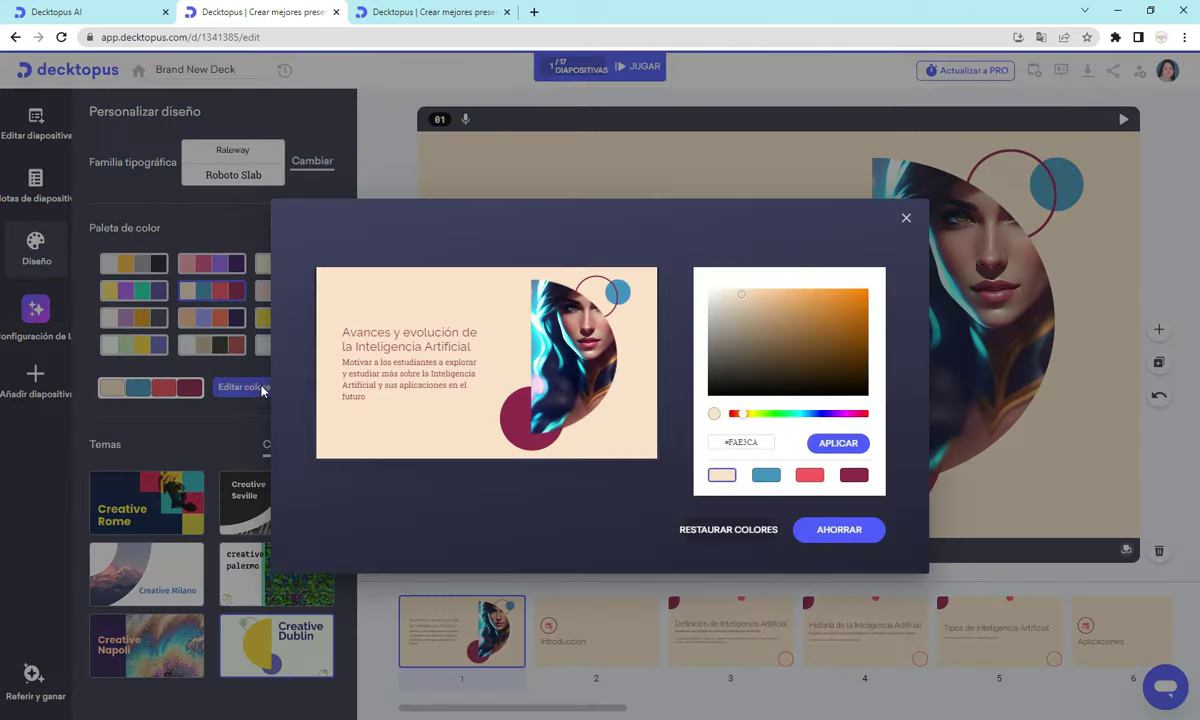
pyautogui.click(767, 476)
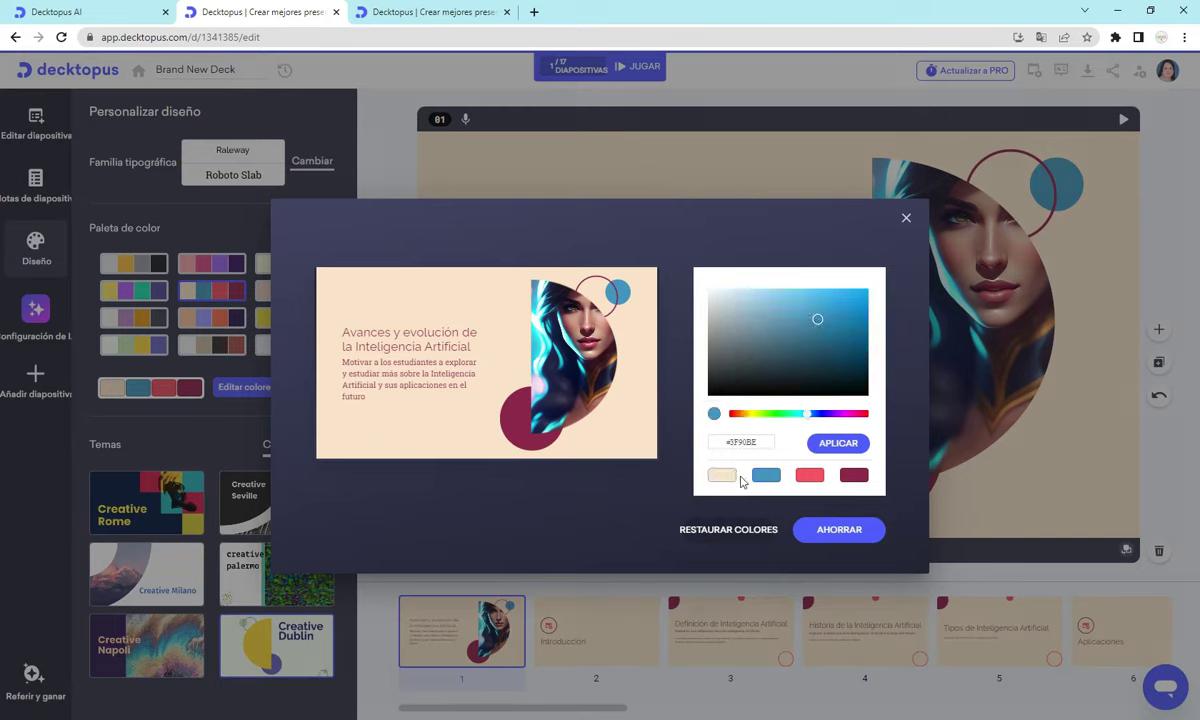
pyautogui.click(724, 476)
pyautogui.click(813, 533)
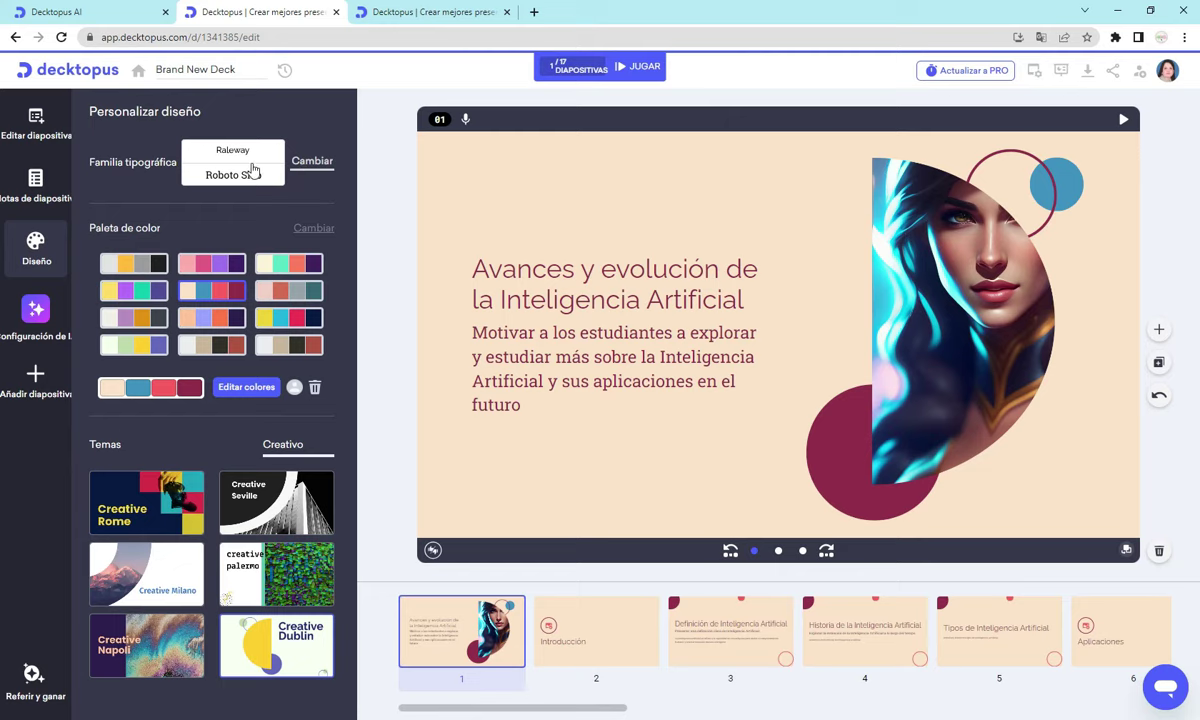
# Try the font pairs Raleway/Roboto Slab and Poppins/Cabin for the deck, ending with Bree Serif/Lora
pyautogui.click(143, 163)
pyautogui.click(311, 163)
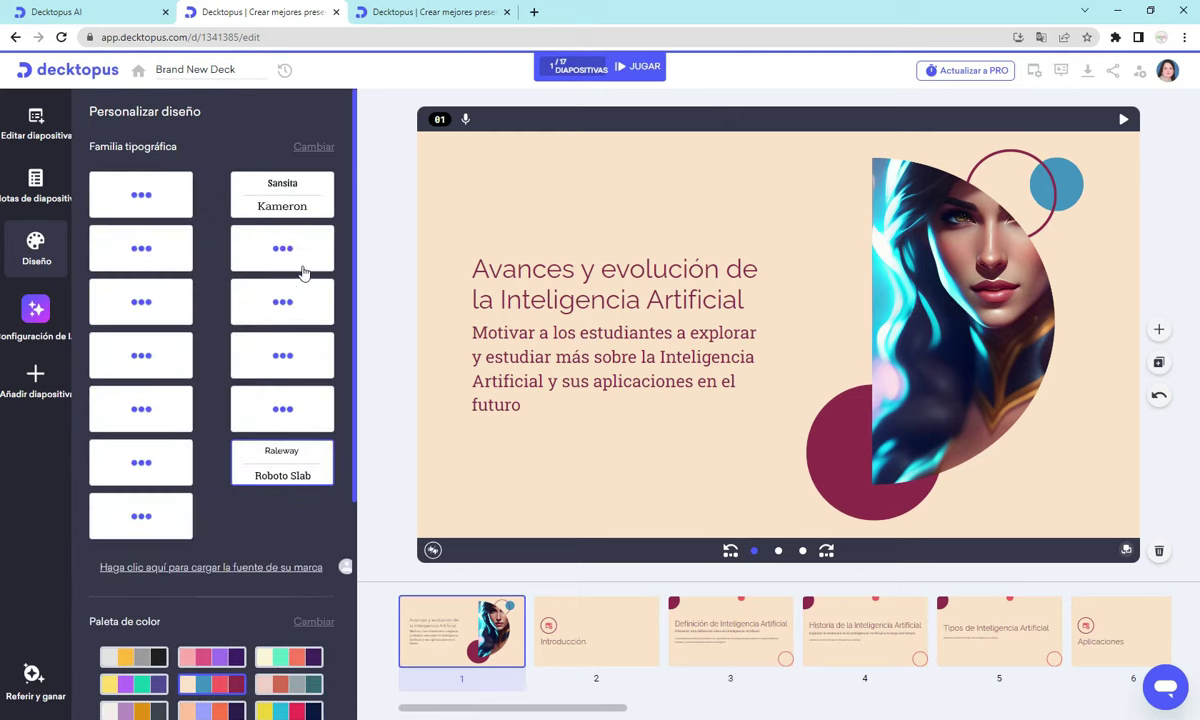
pyautogui.click(282, 477)
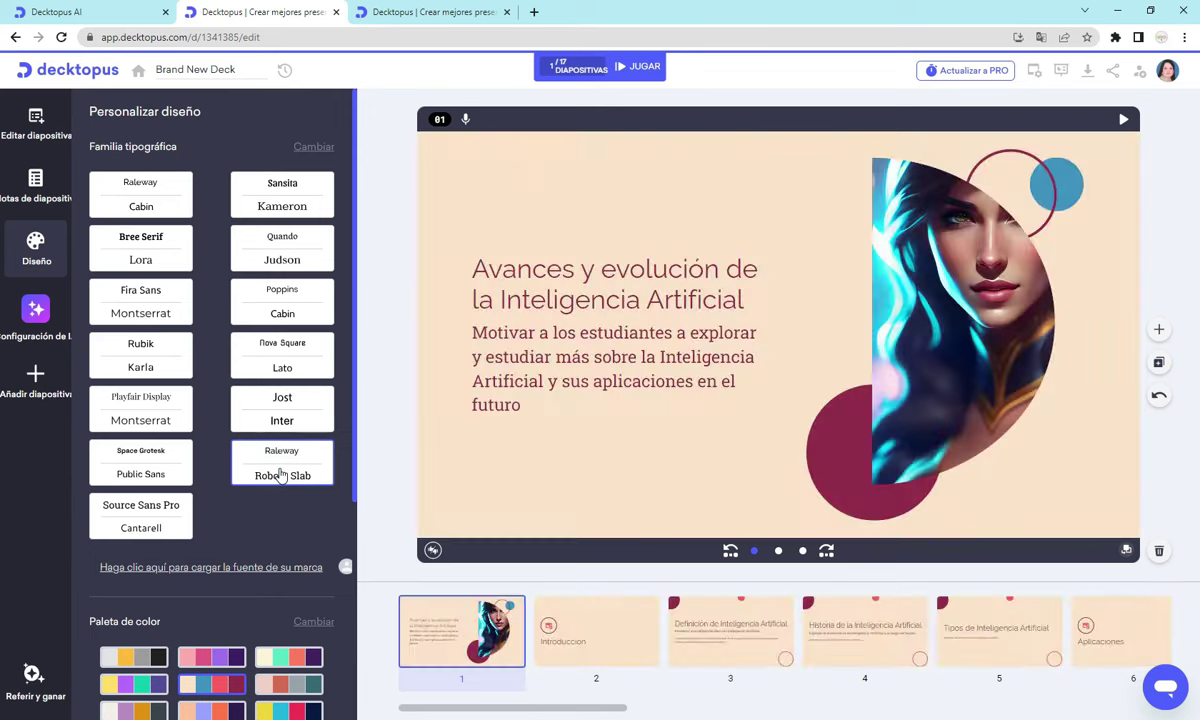
pyautogui.click(281, 289)
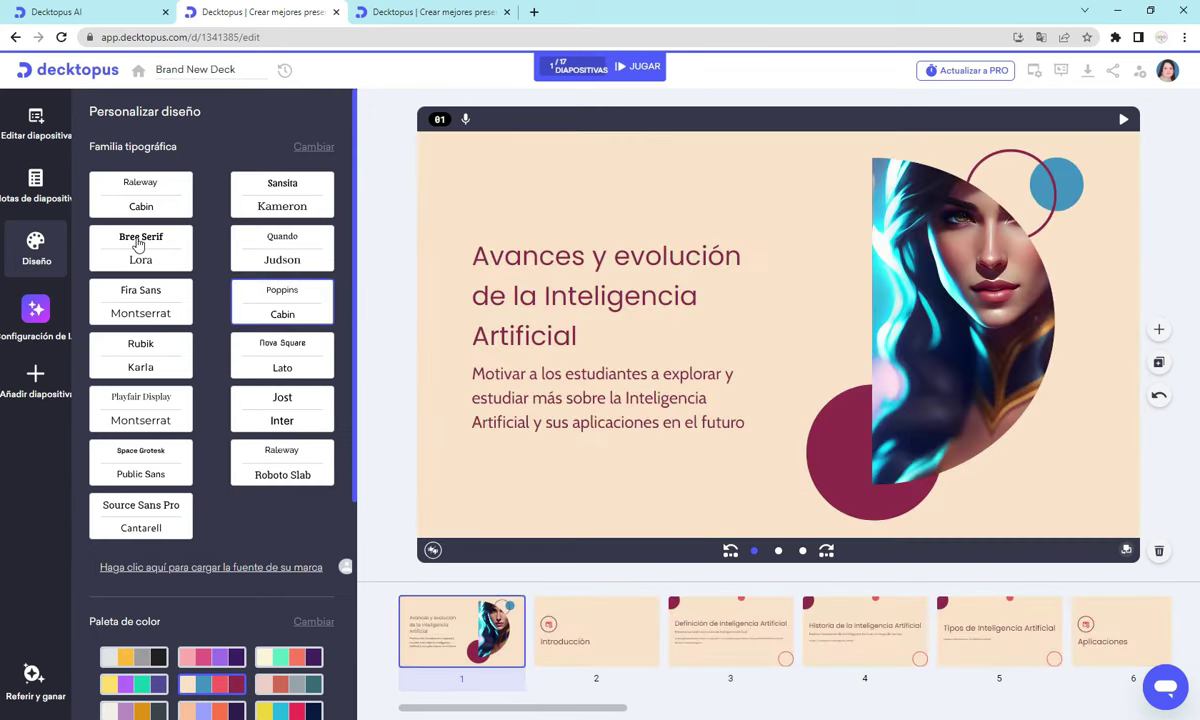
pyautogui.click(139, 245)
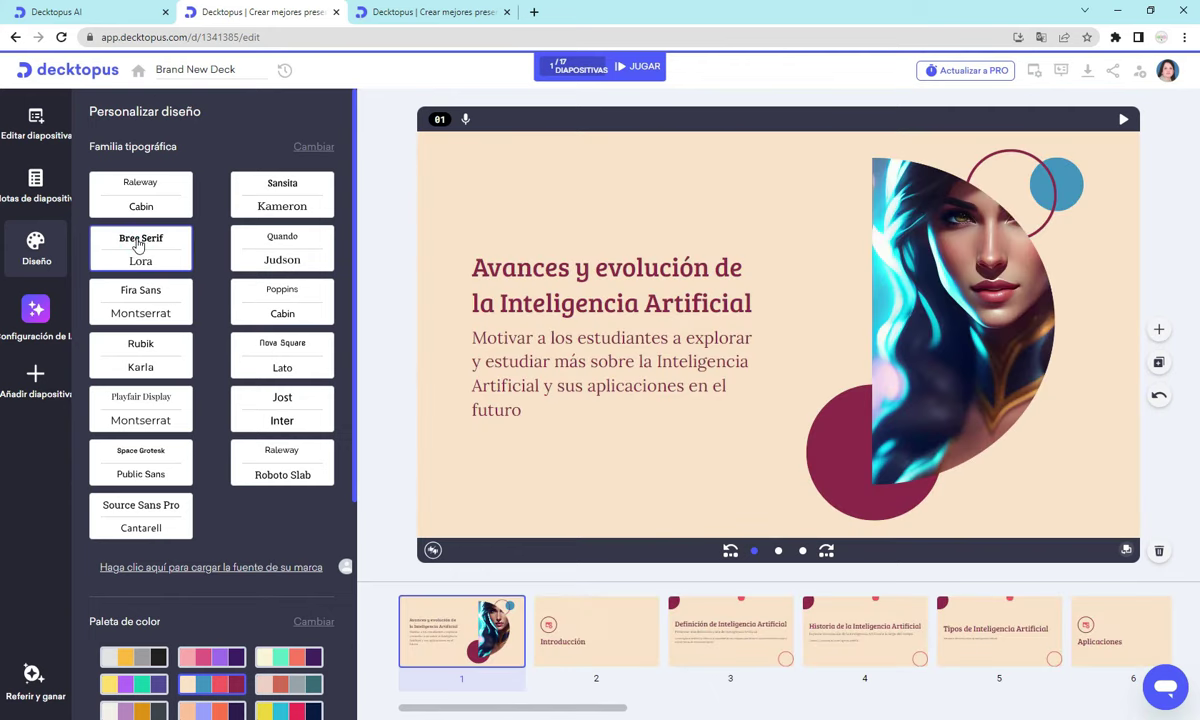
# Browse the Mínimo themes and try the Dark Tokyo theme from the Oscuro category on the deck
pyautogui.scroll(-4, 265, 430)
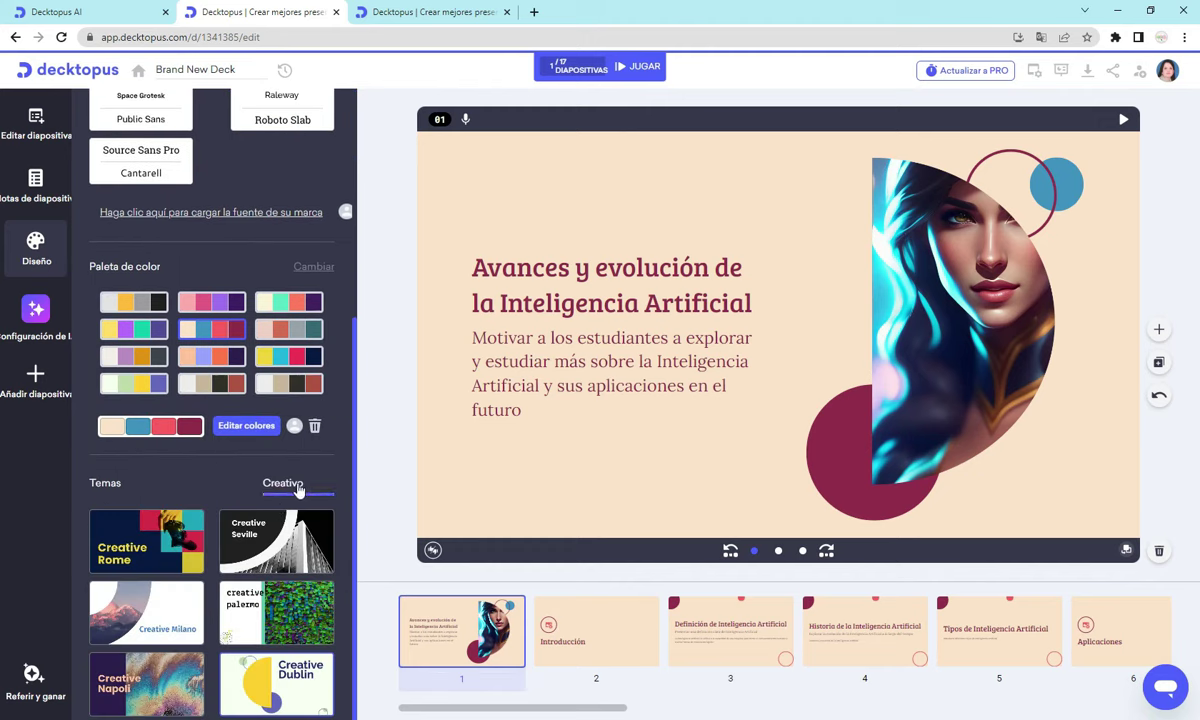
pyautogui.click(293, 485)
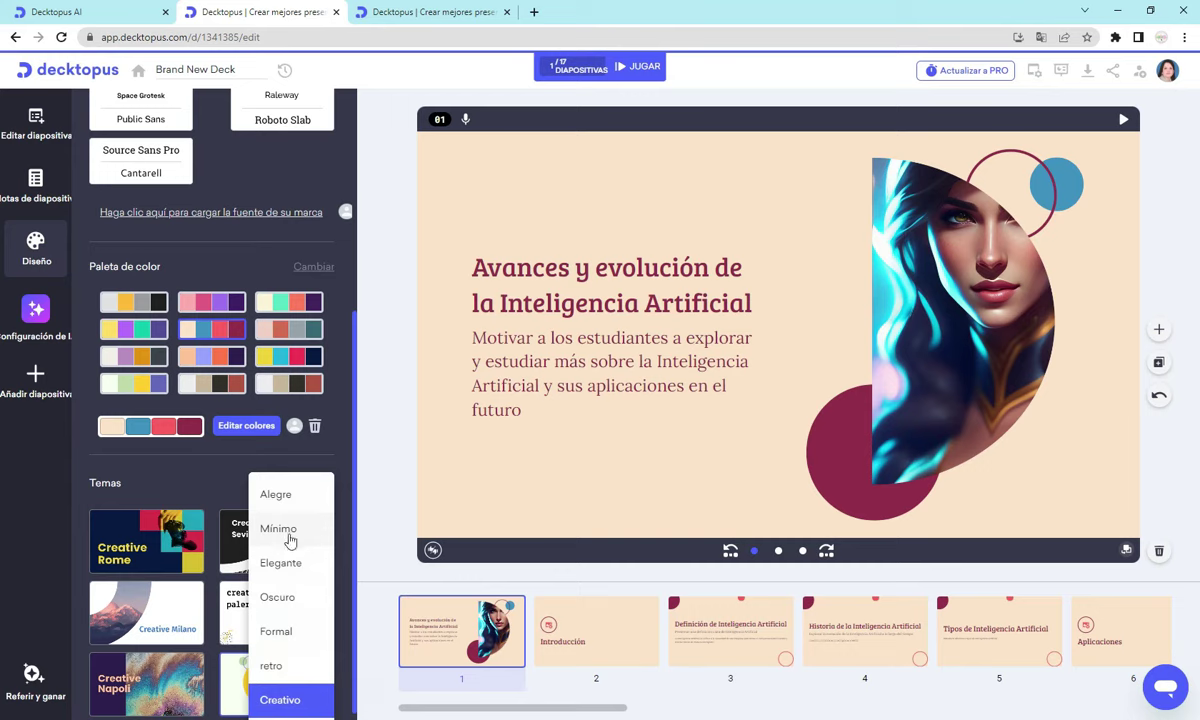
pyautogui.click(289, 537)
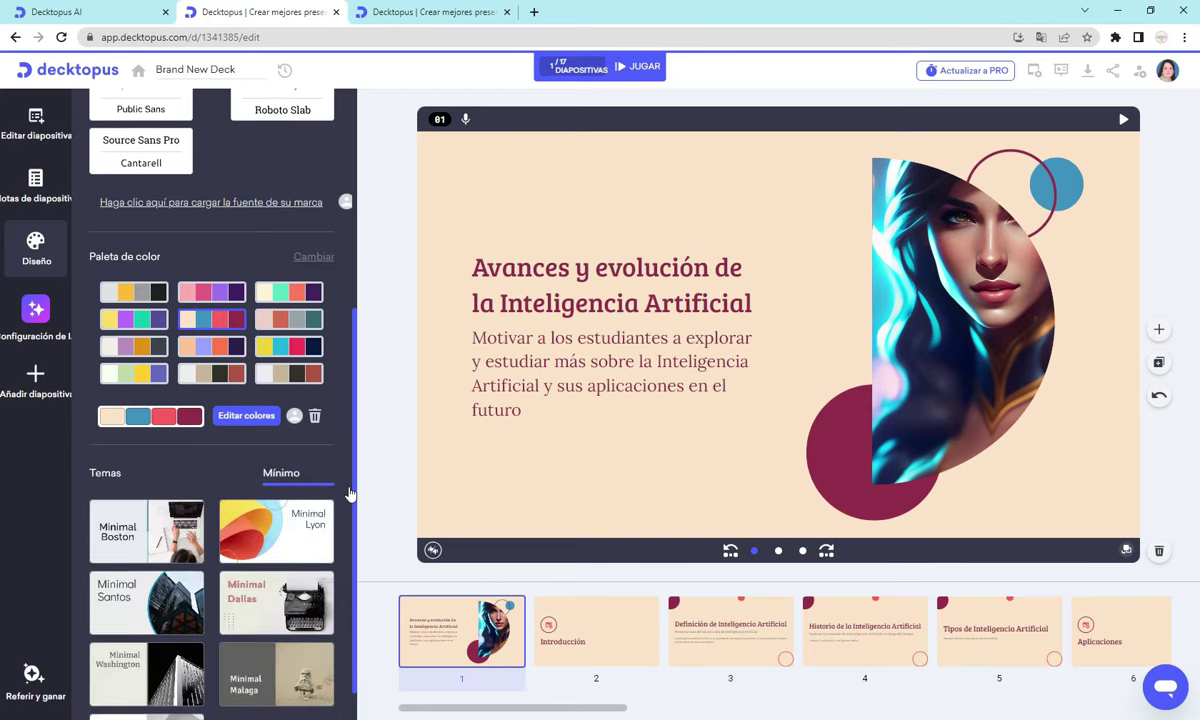
pyautogui.scroll(-1, 349, 494)
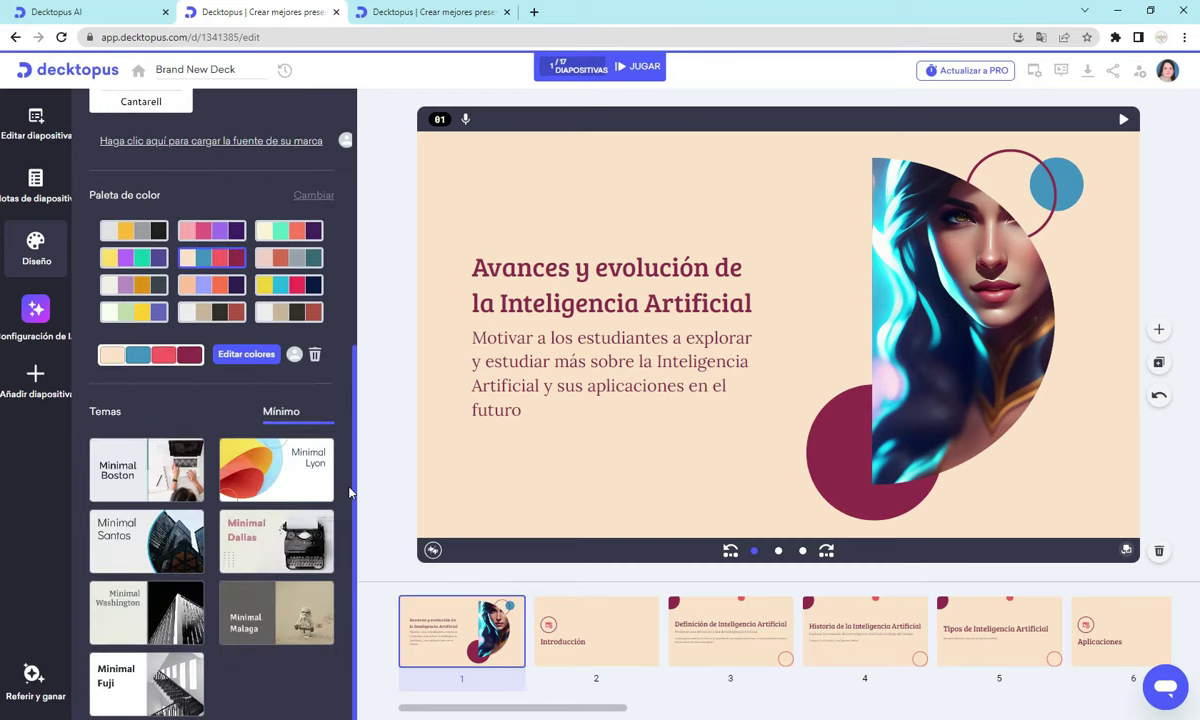
pyautogui.click(286, 487)
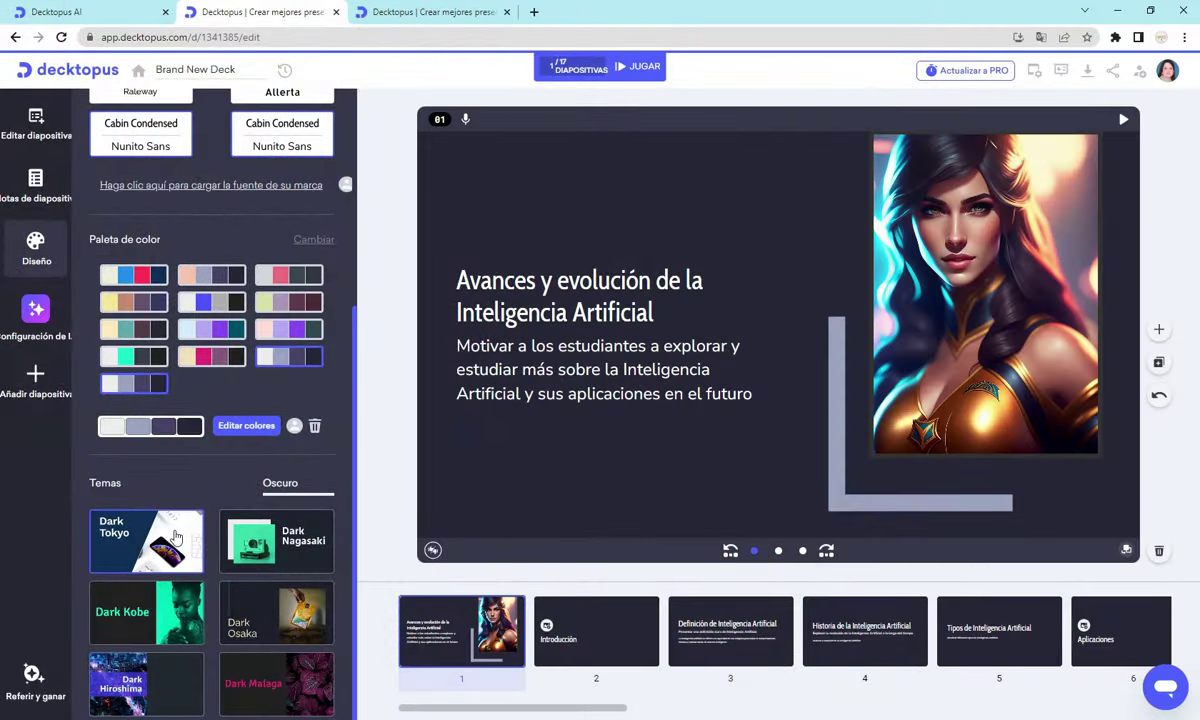
pyautogui.click(176, 537)
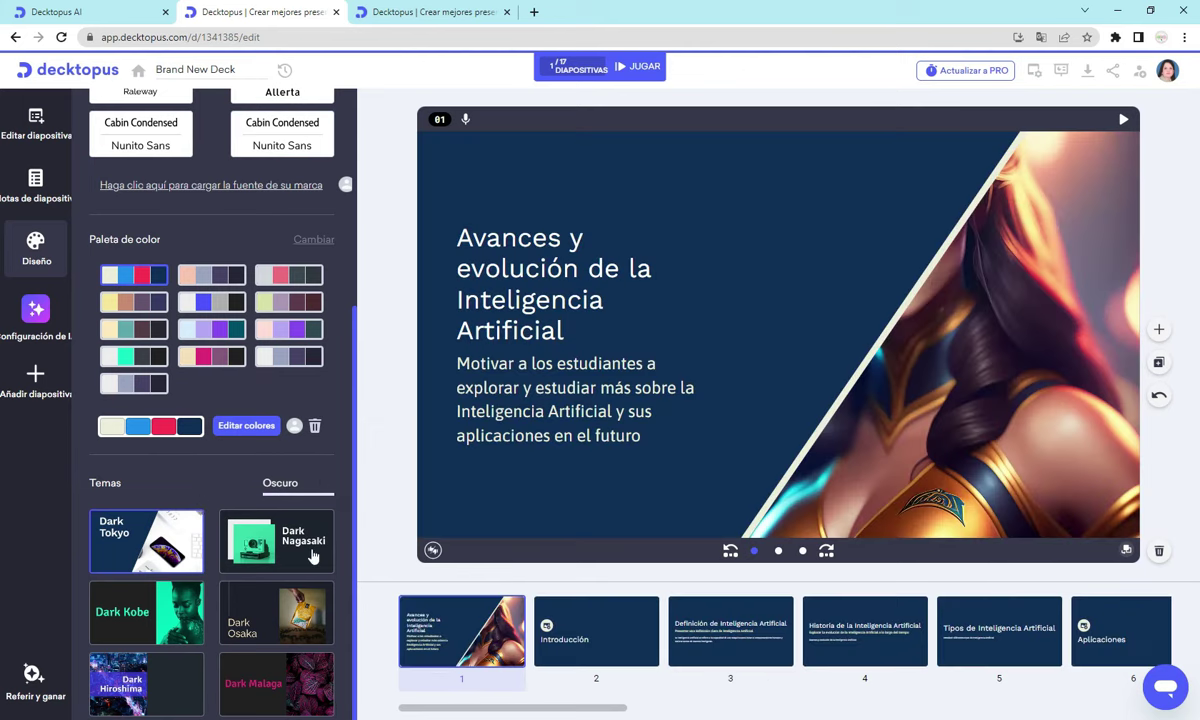
# Apply the Retro Frankfurt theme from the retro category to the deck
pyautogui.click(280, 483)
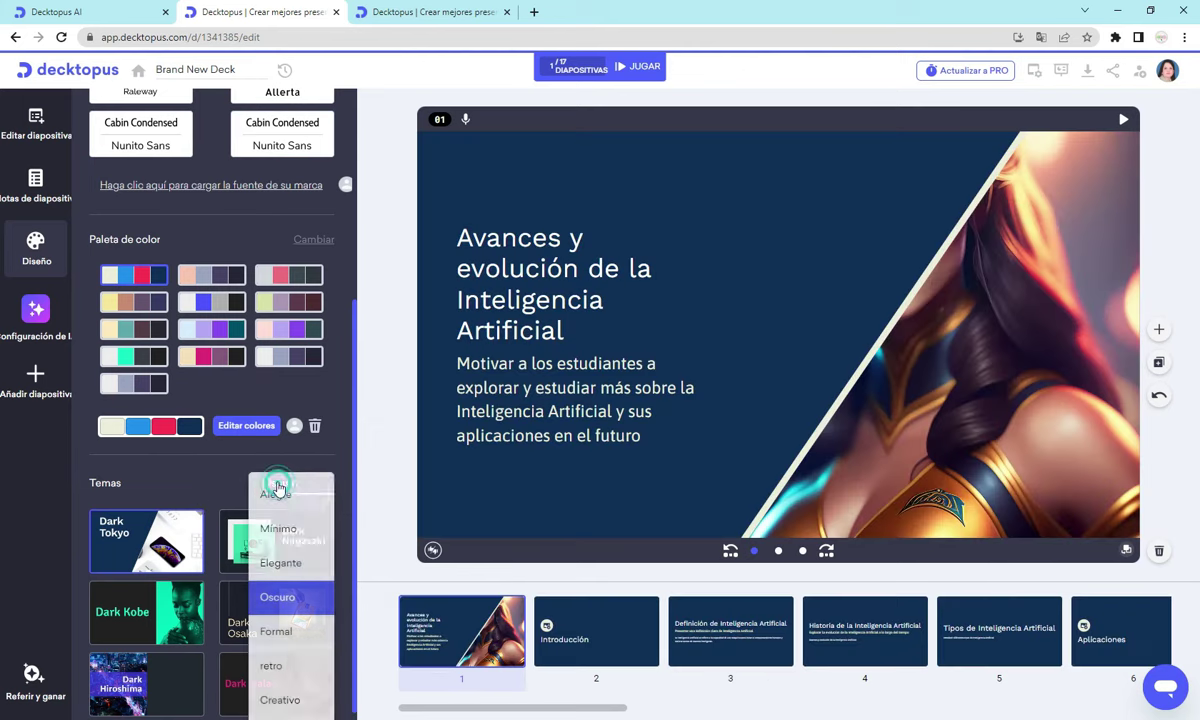
pyautogui.click(271, 665)
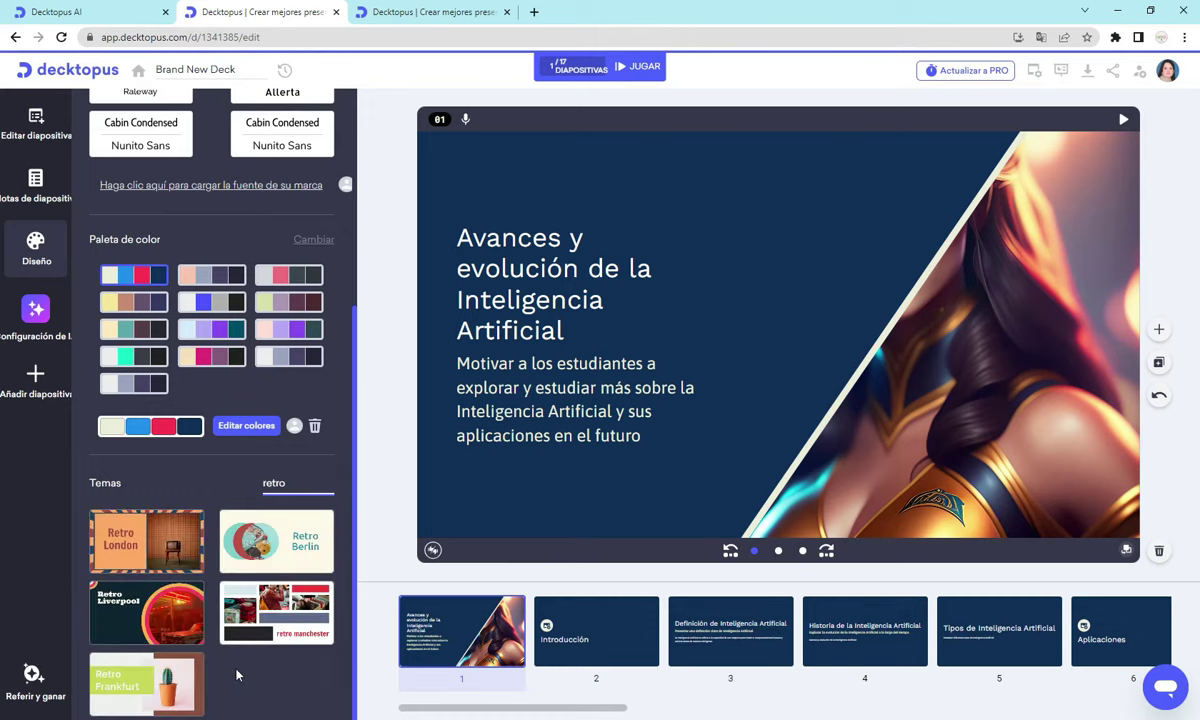
pyautogui.click(171, 686)
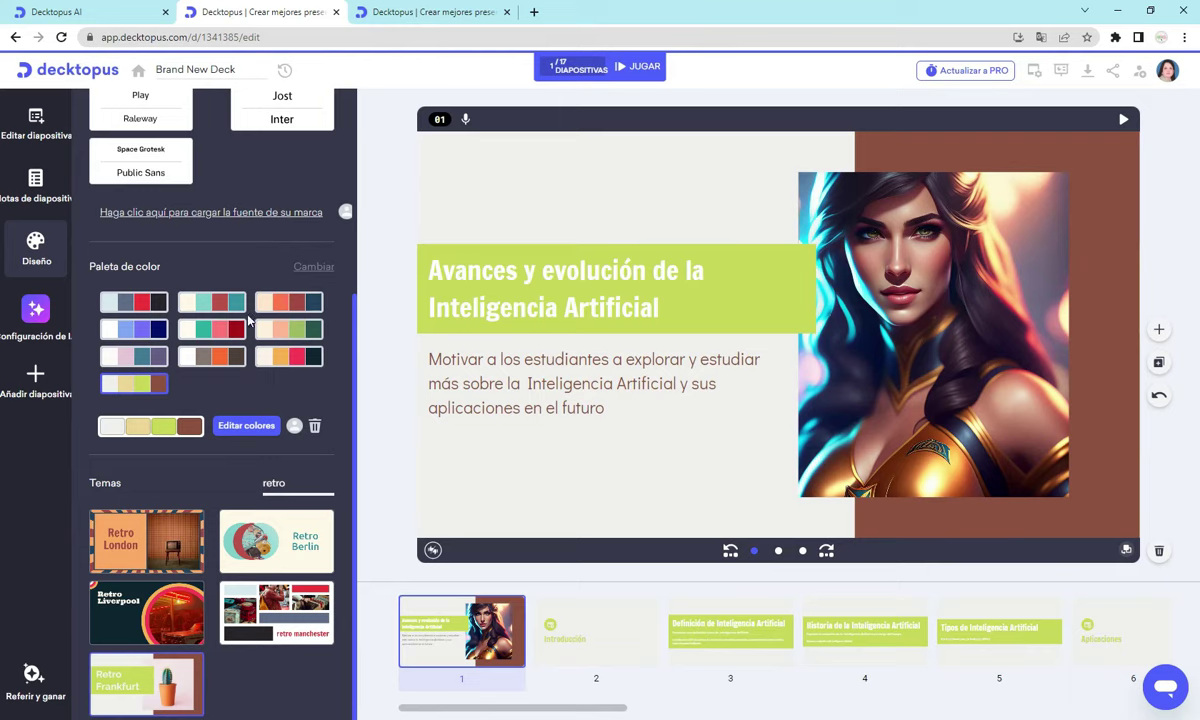
# Try several palettes with the Retro Frankfurt theme and settle on the light blue, slate, red and black one
pyautogui.click(211, 303)
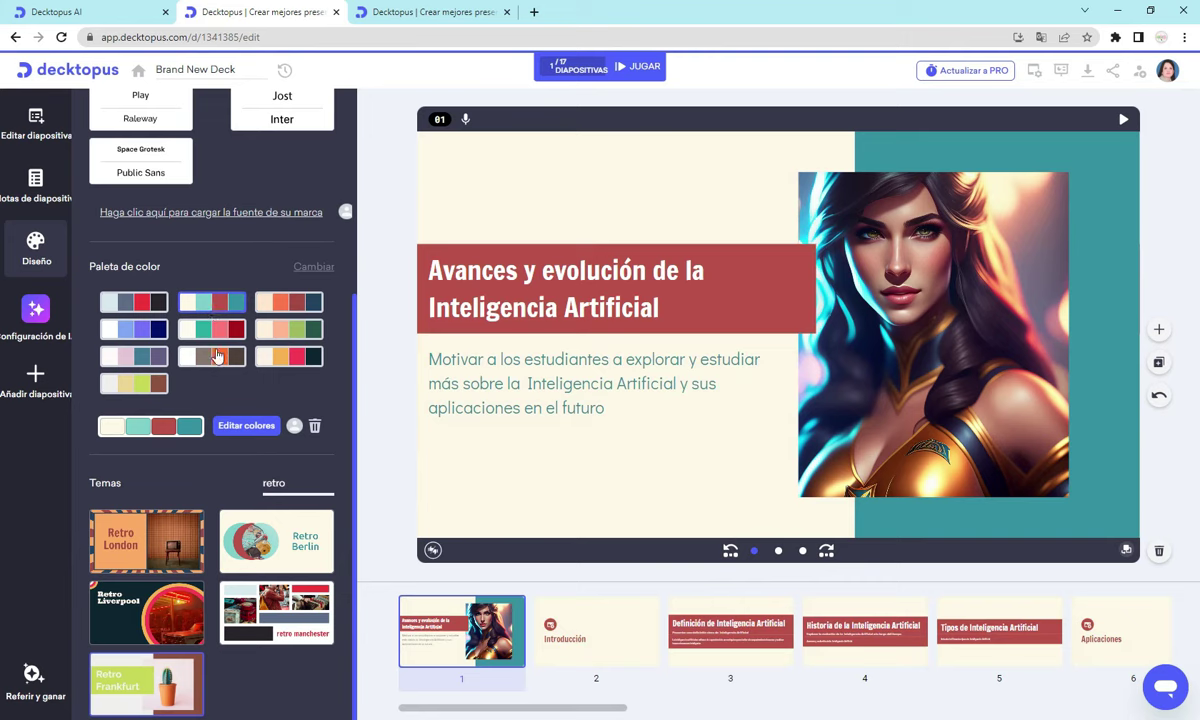
pyautogui.click(212, 357)
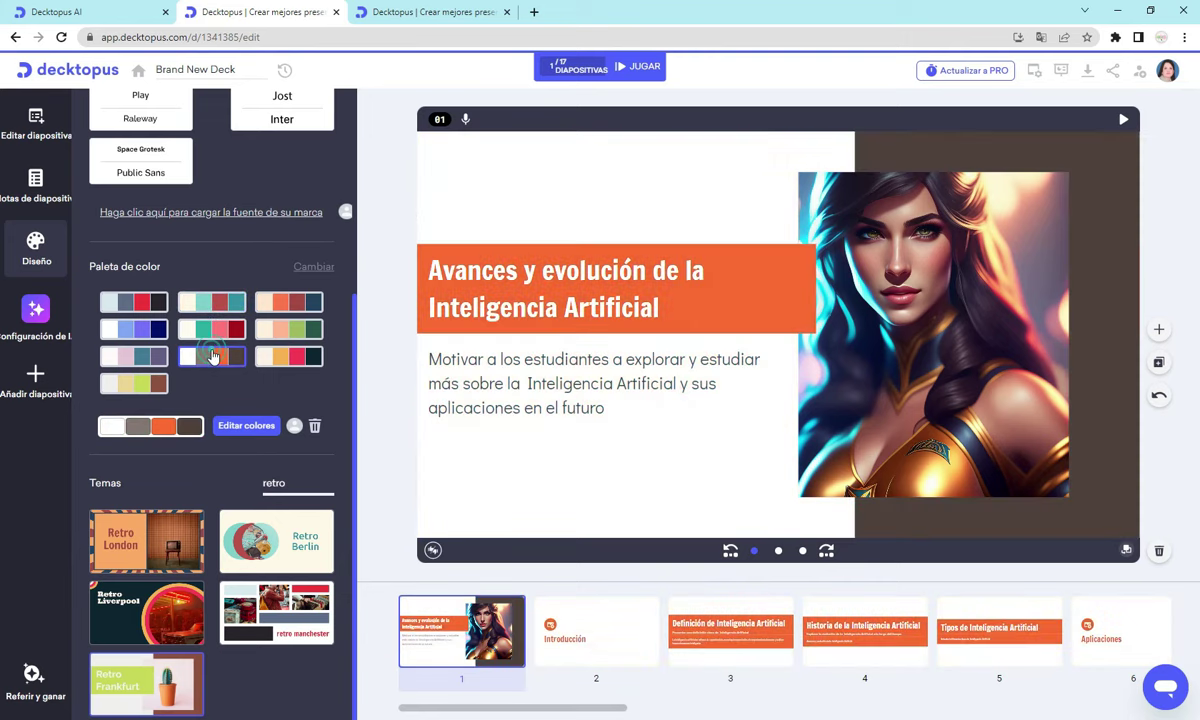
pyautogui.click(286, 356)
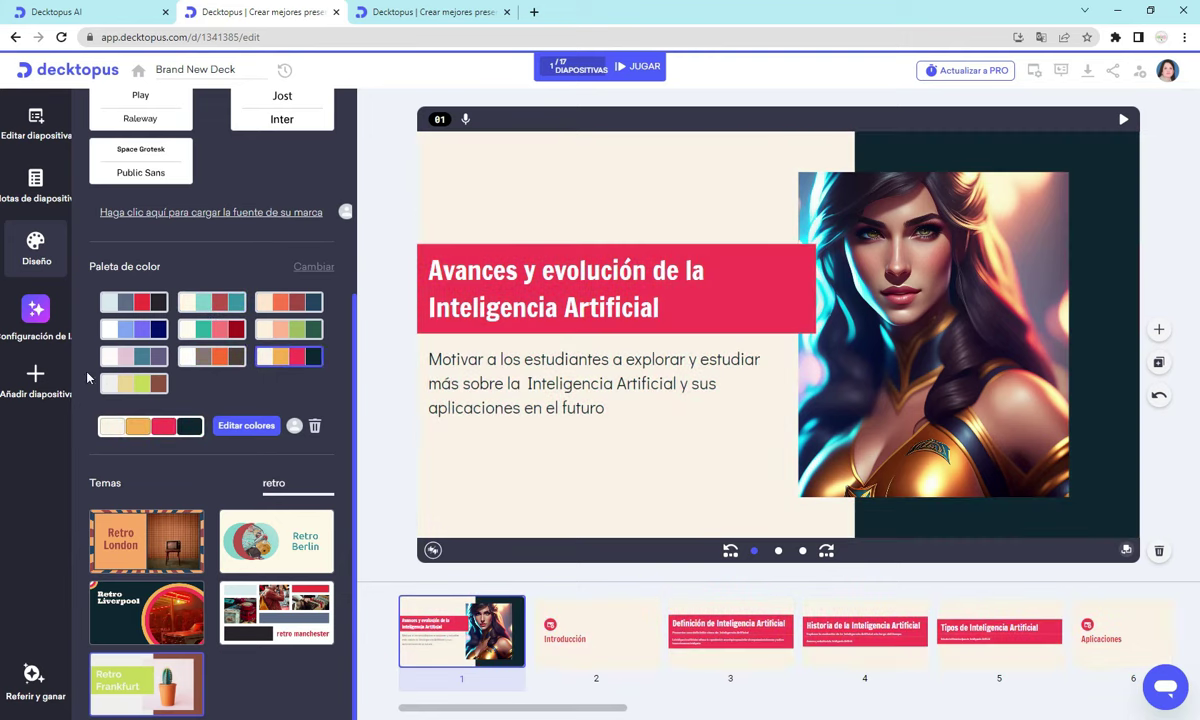
pyautogui.click(133, 302)
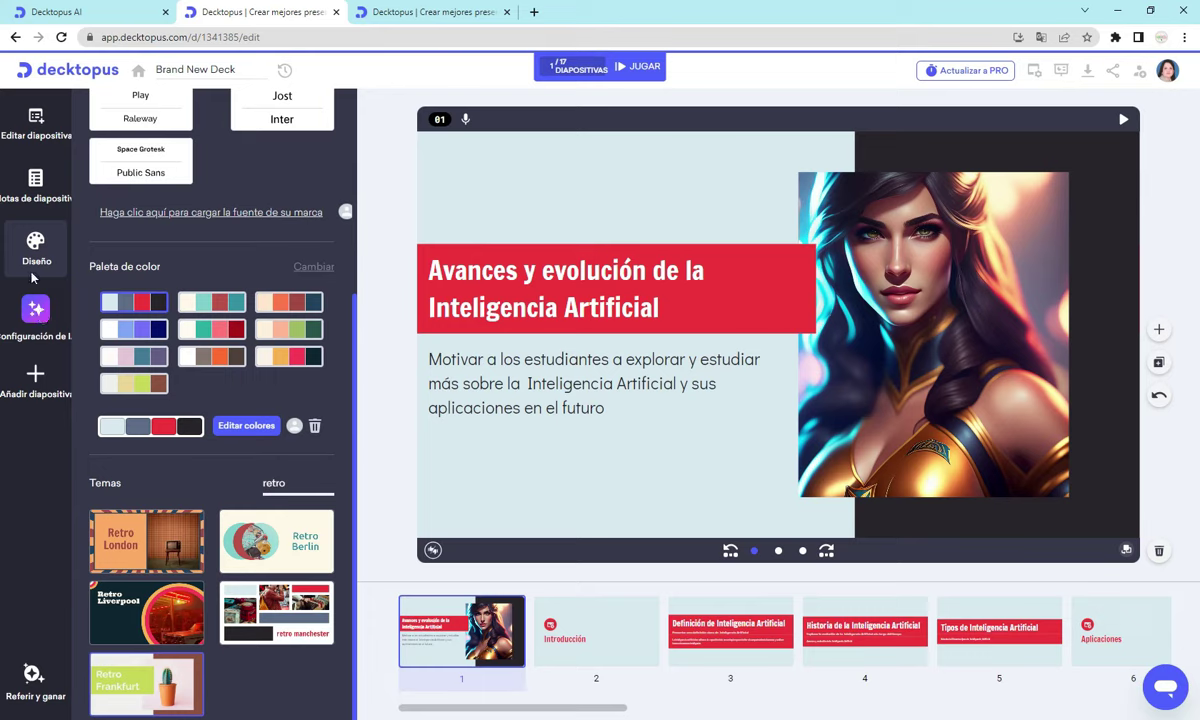
# Examine the AI configuration fields and the form for inviting a friend, and close the invitation
pyautogui.click(35, 311)
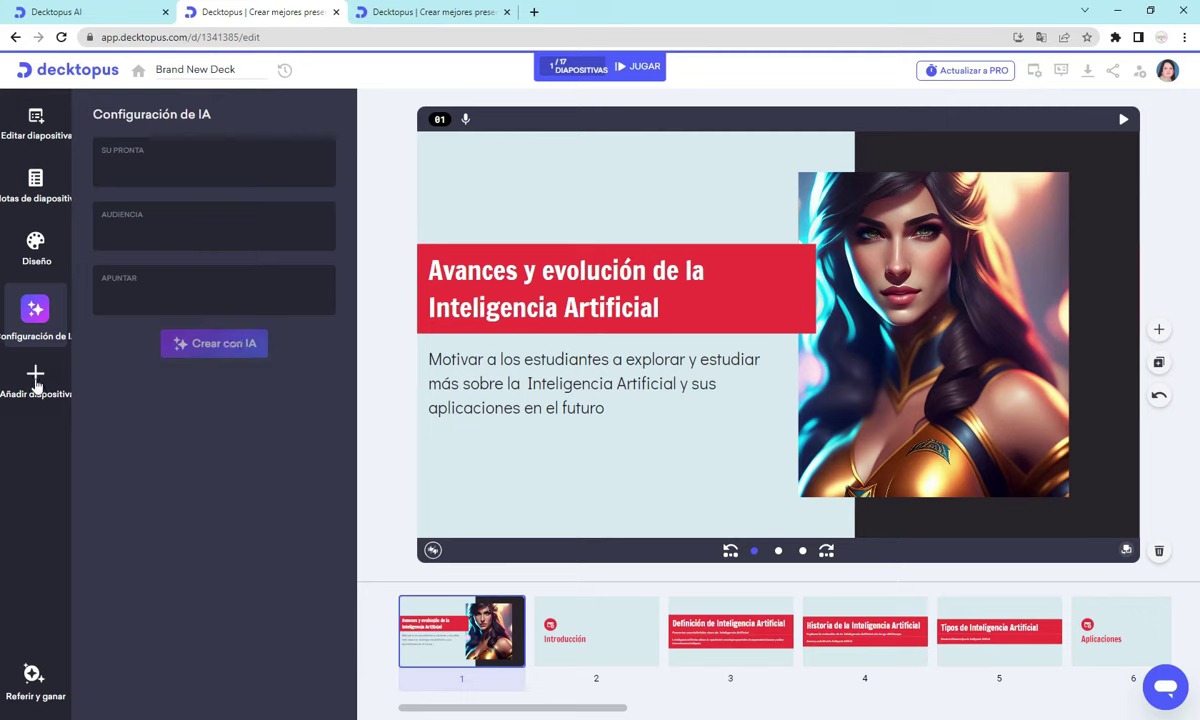
pyautogui.click(35, 673)
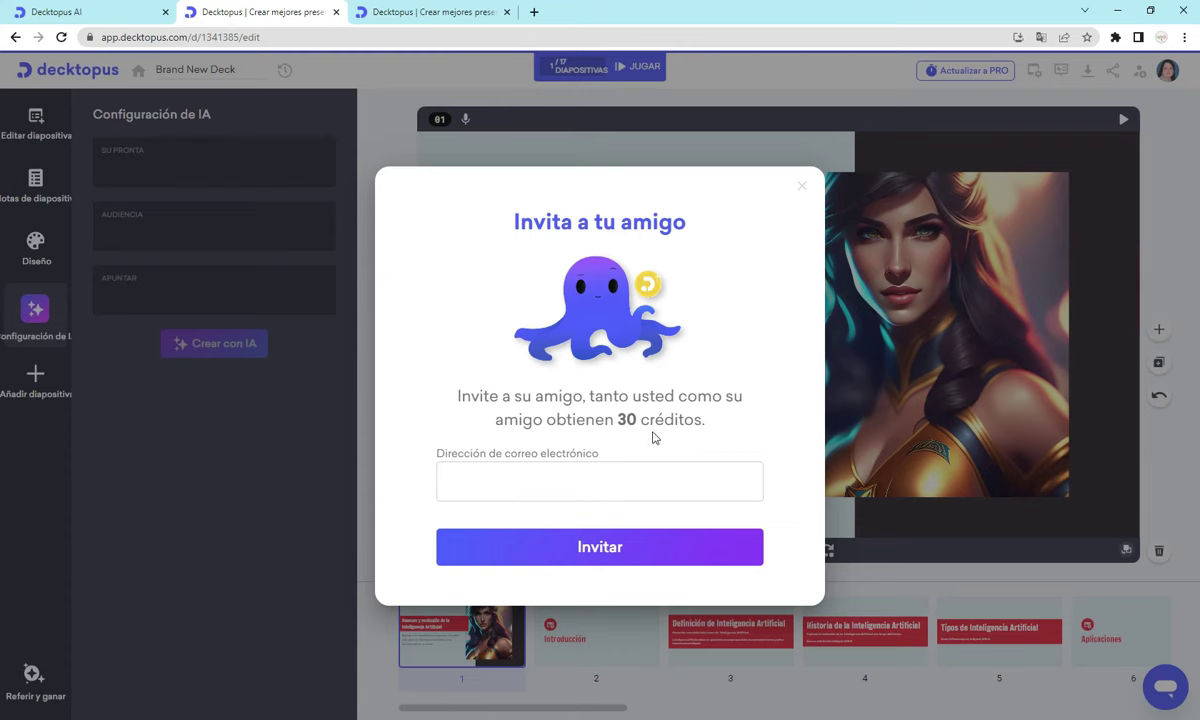
pyautogui.click(802, 187)
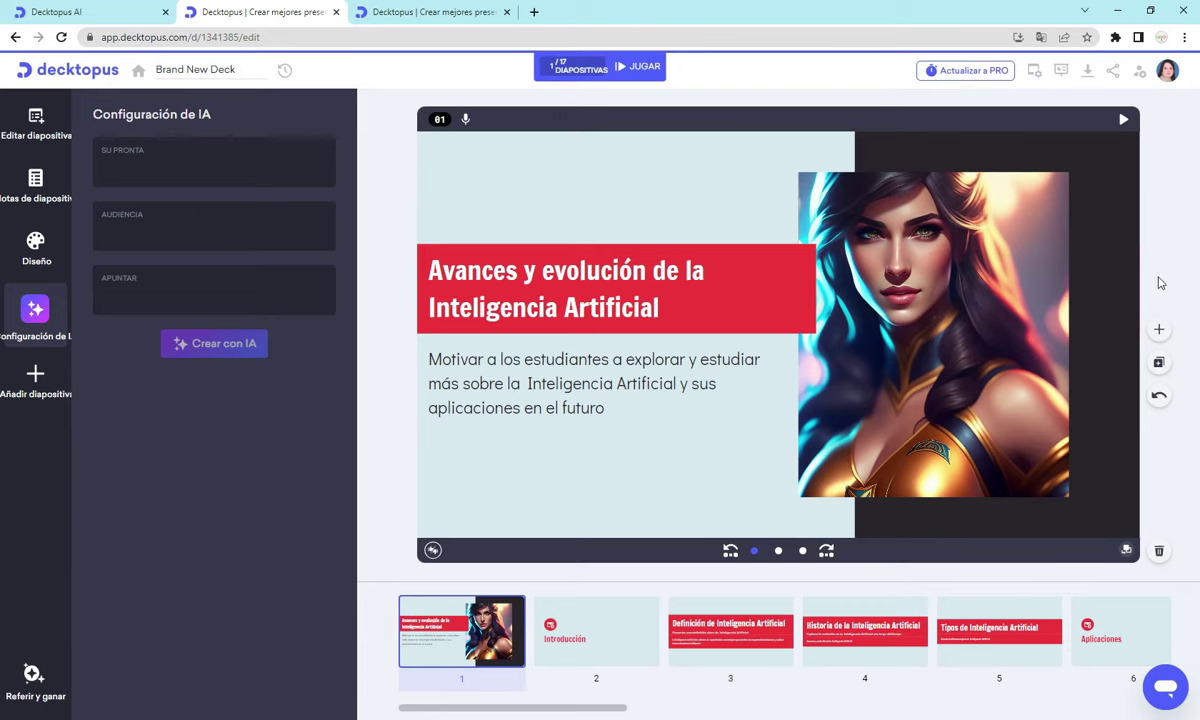
# Examine the account options and the form for inviting people to collaborate on the deck, closing both
pyautogui.click(1167, 77)
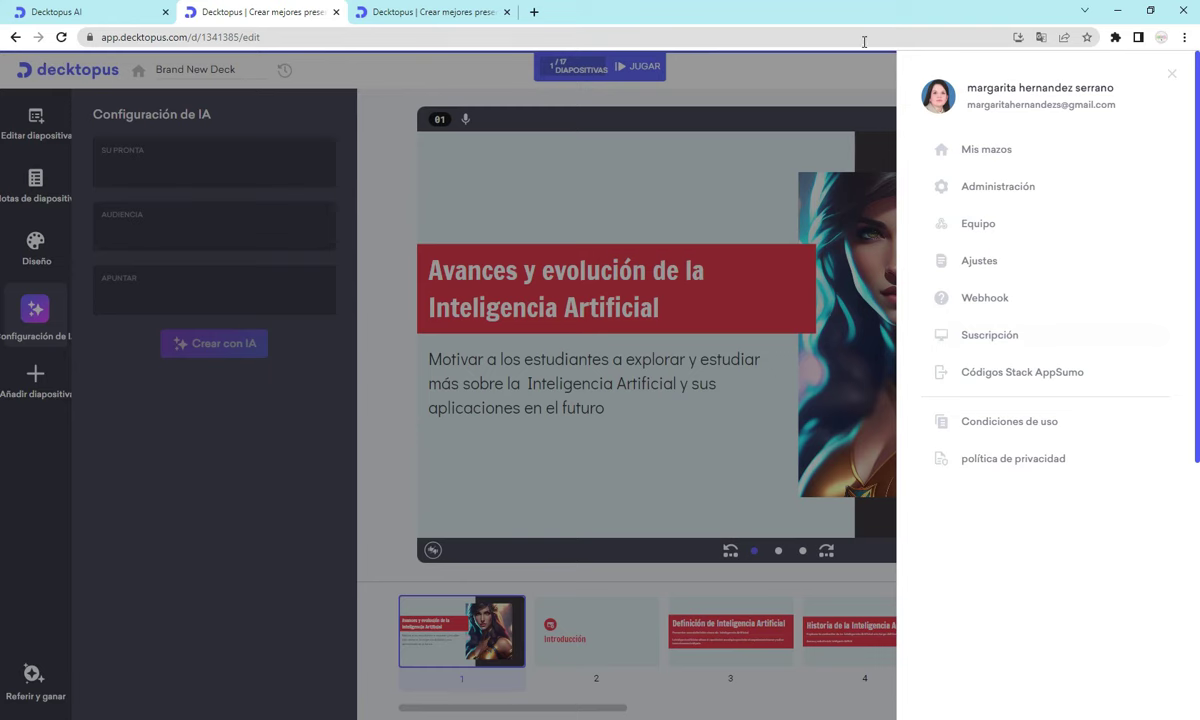
pyautogui.click(869, 88)
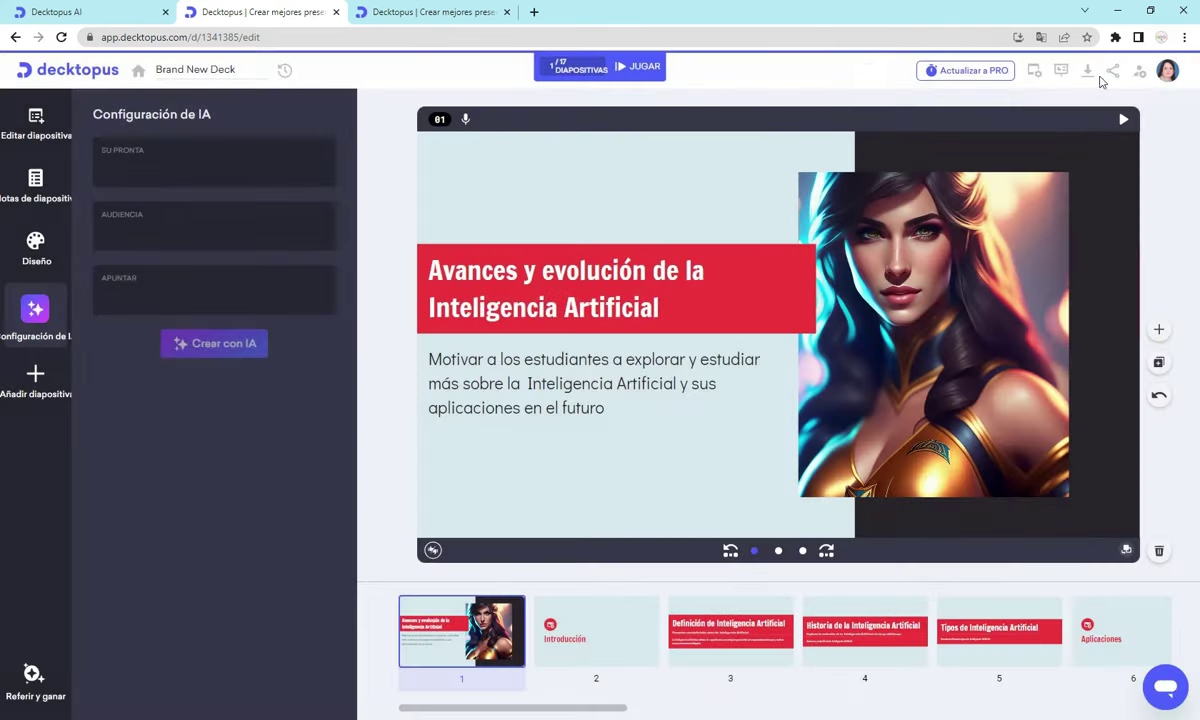
pyautogui.click(1140, 72)
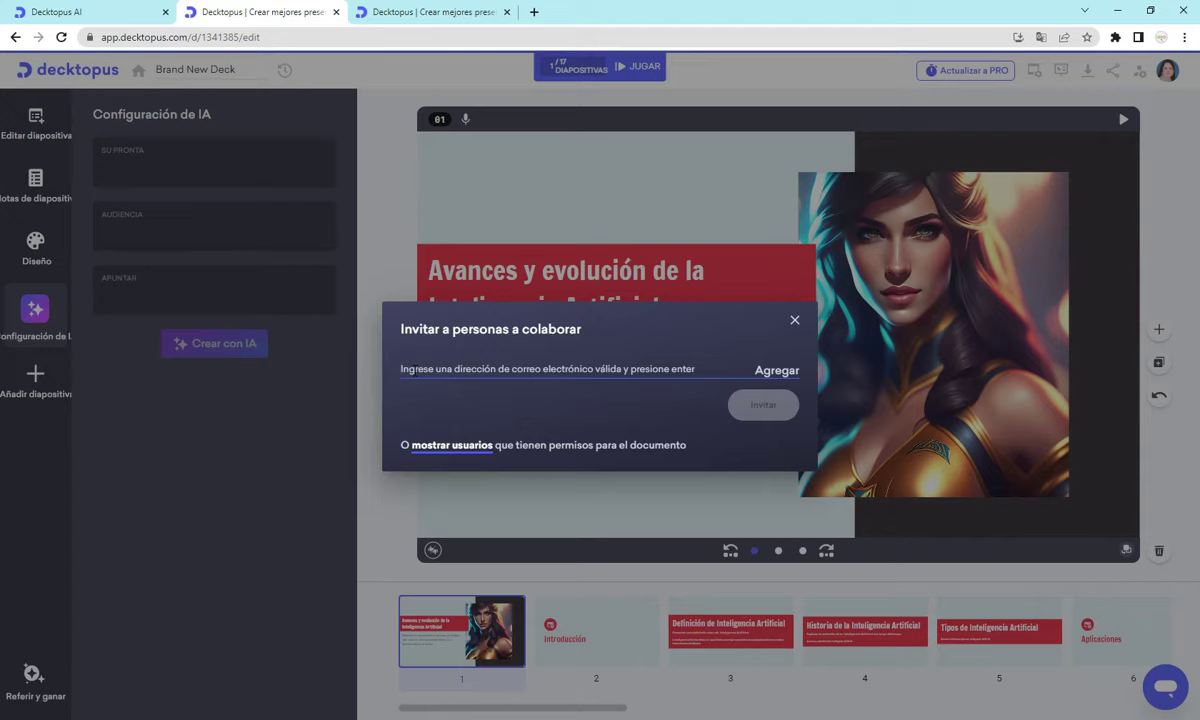
pyautogui.click(793, 323)
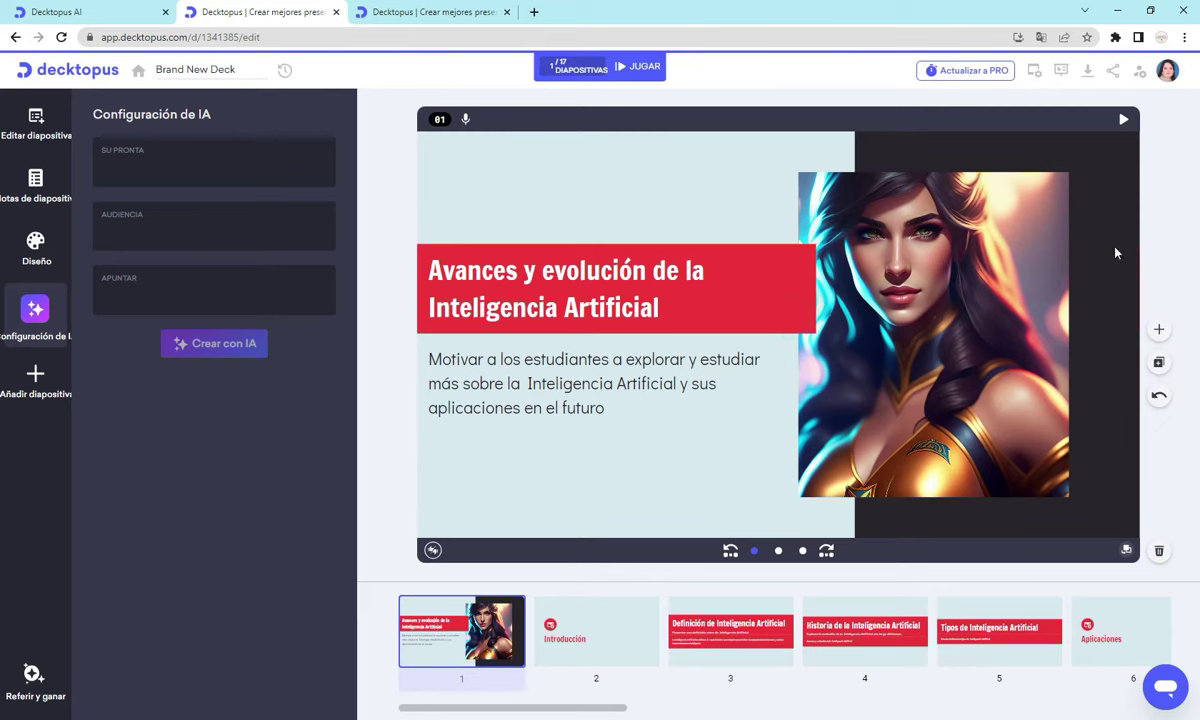
# Examine the deck's public share link, its PDF and PPT download formats and the PRO slide settings, closing each
pyautogui.click(1115, 76)
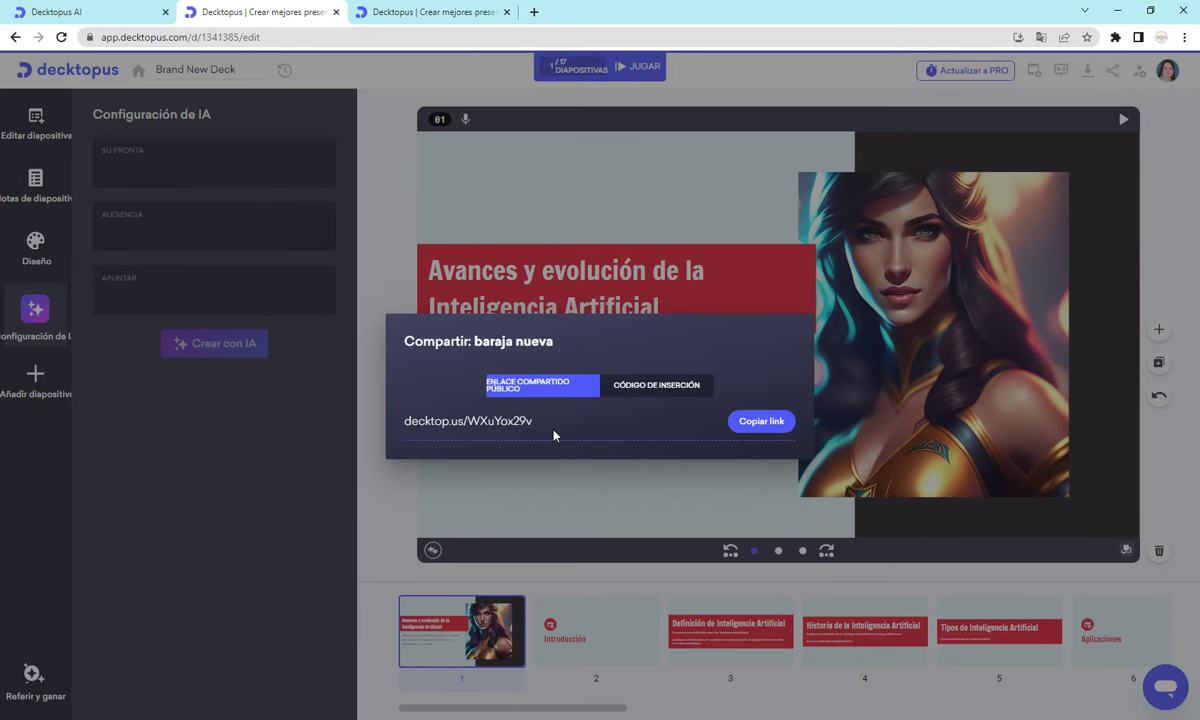
pyautogui.click(1089, 79)
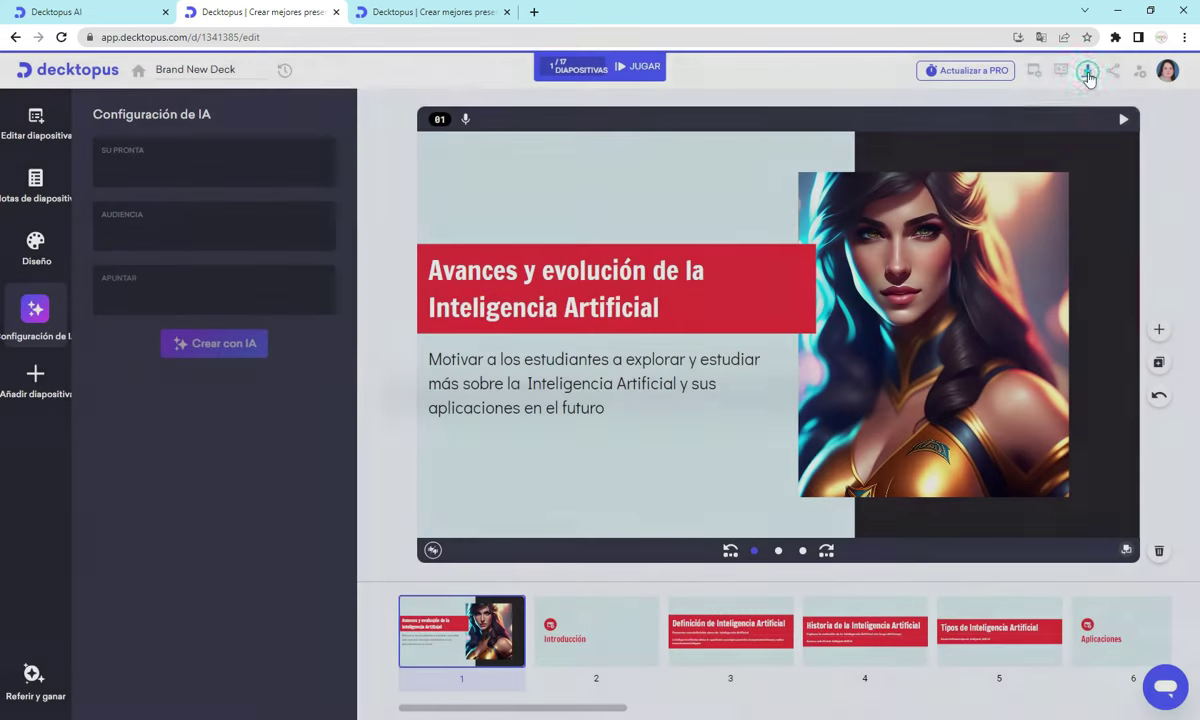
pyautogui.click(1089, 79)
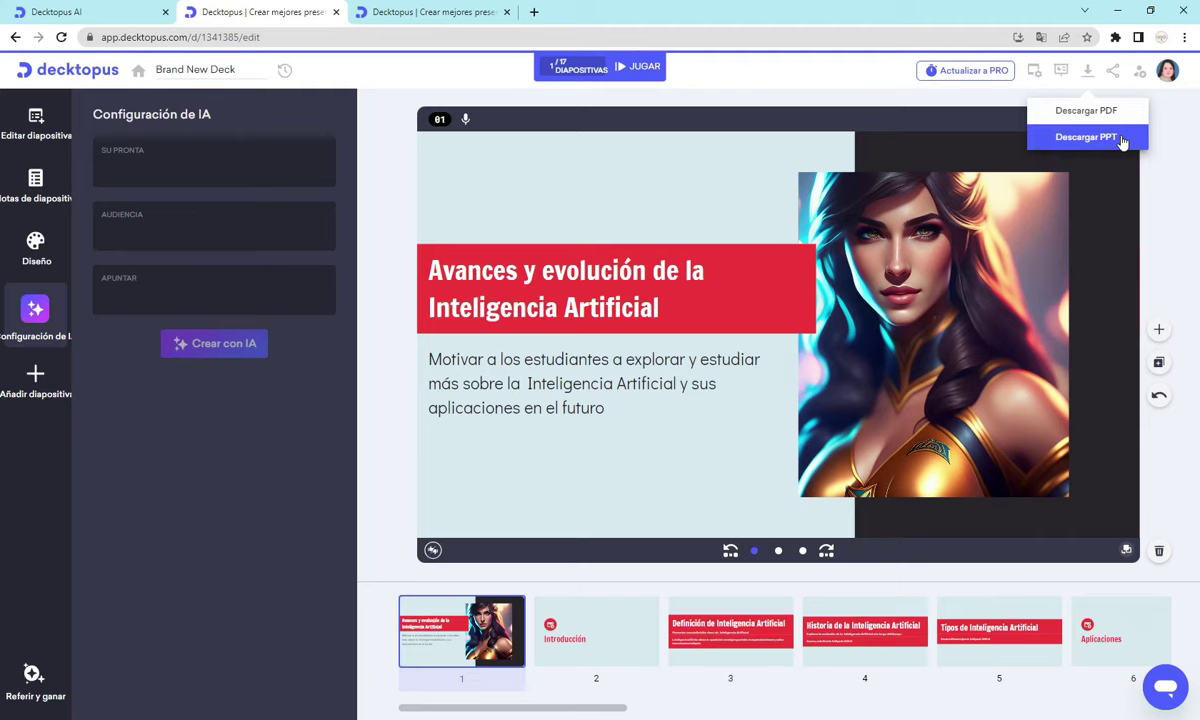
pyautogui.click(1035, 72)
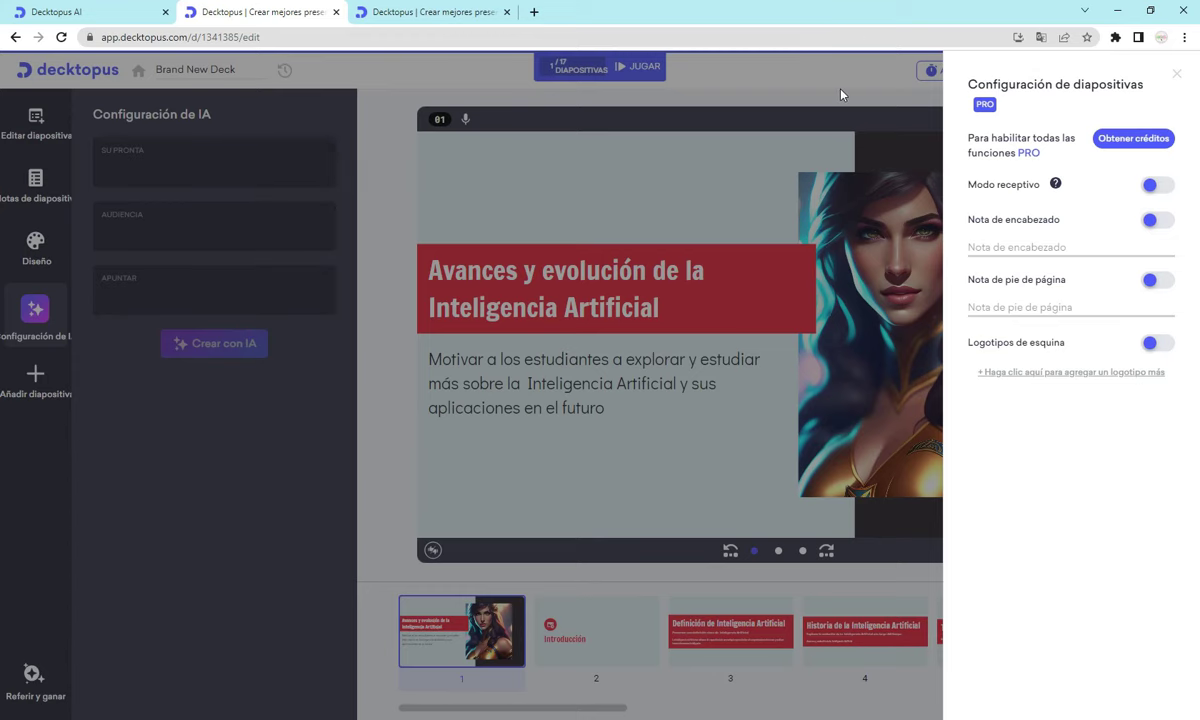
pyautogui.click(879, 97)
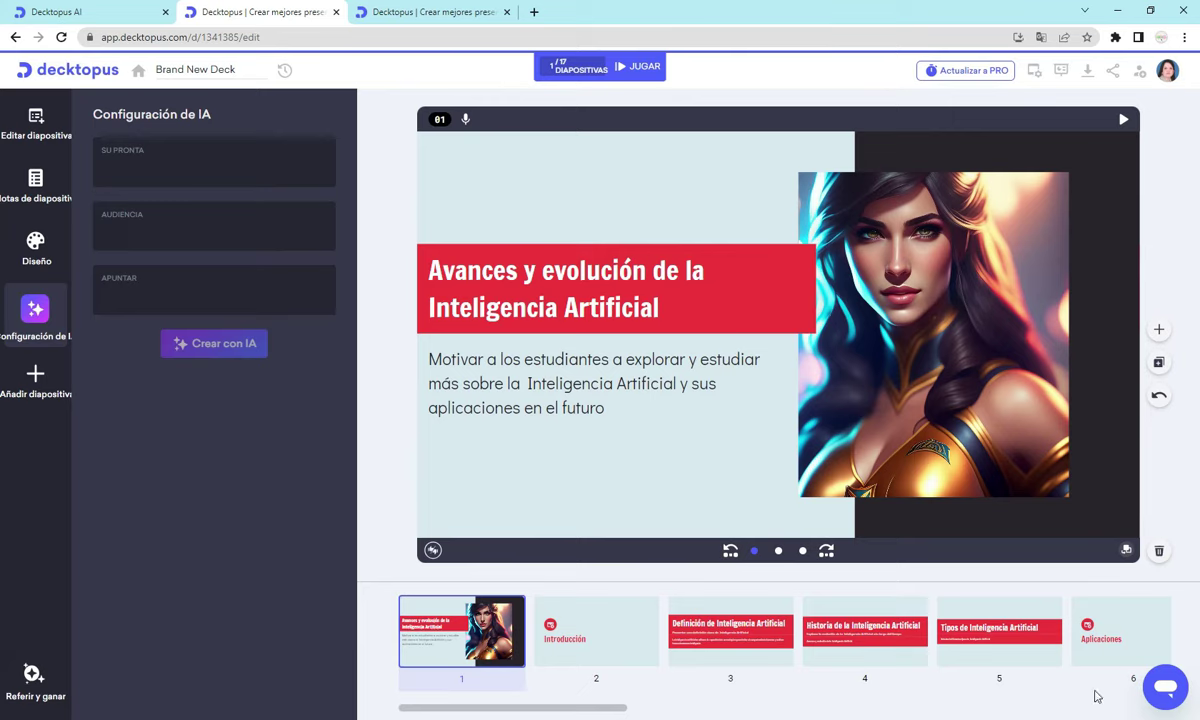
# Browse the deck's slides in the restyled theme, viewing the types and history of artificial intelligence, medicine and robotics slides
pyautogui.click(624, 711)
pyautogui.hscroll(2, 780, 630)
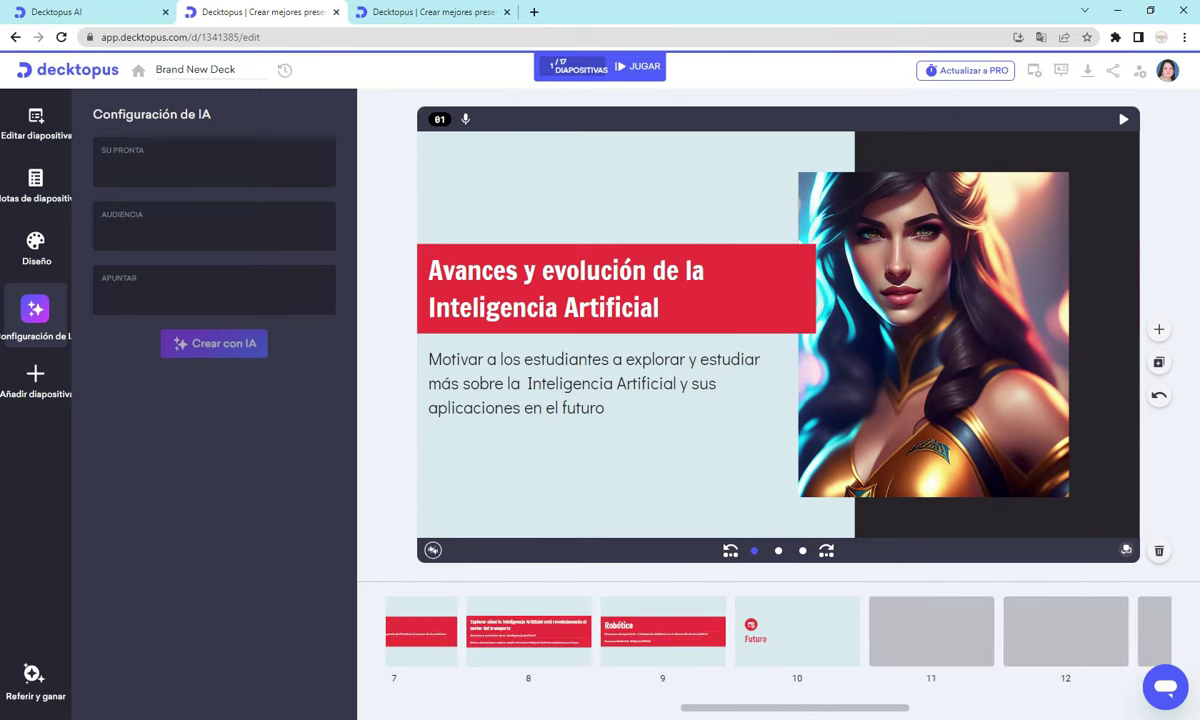
pyautogui.moveTo(888, 710); pyautogui.dragTo(735, 710)
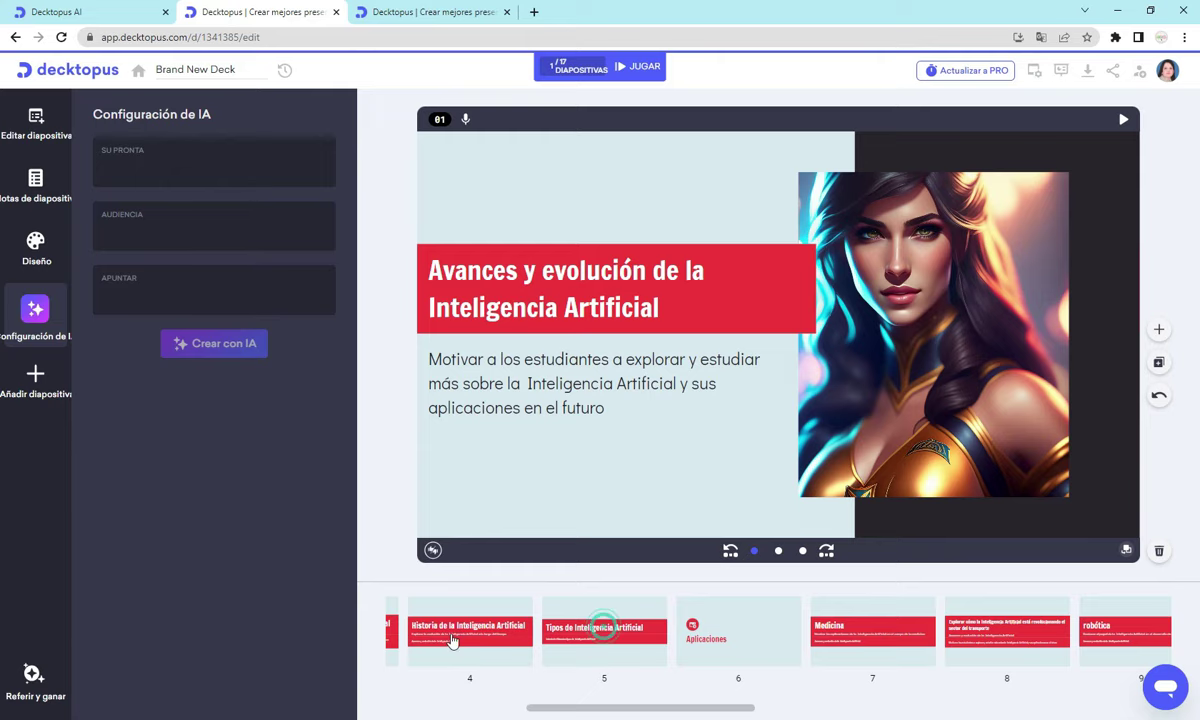
pyautogui.click(605, 632)
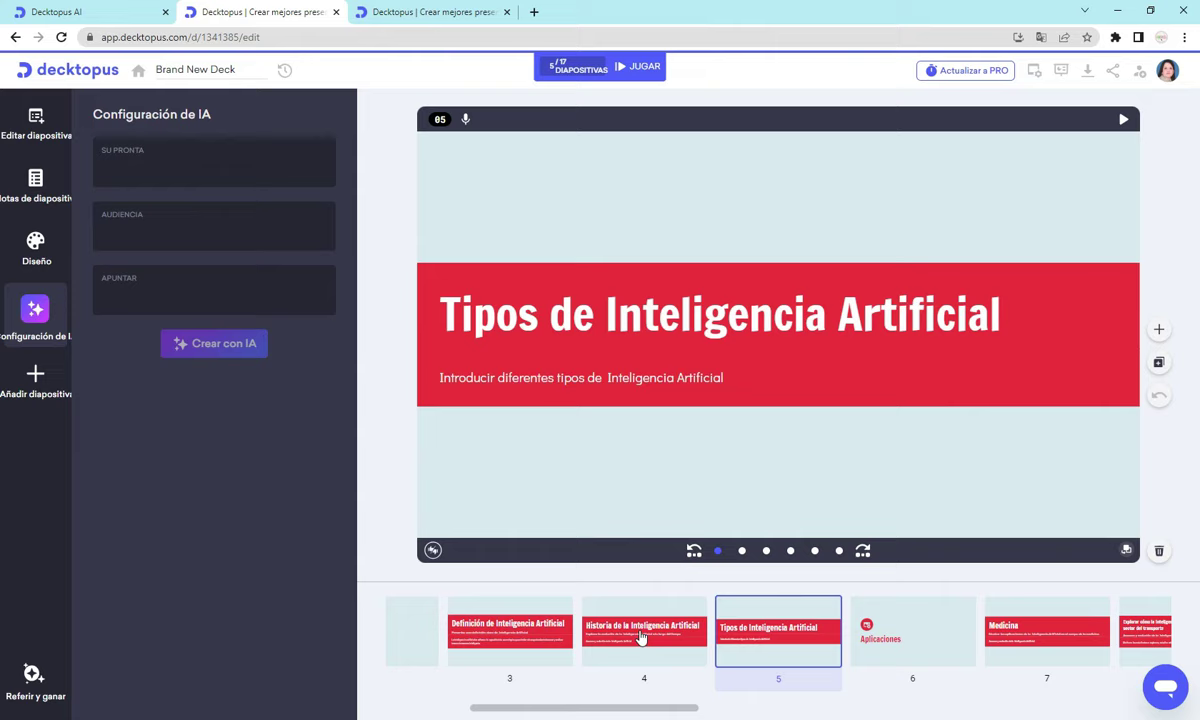
pyautogui.click(612, 635)
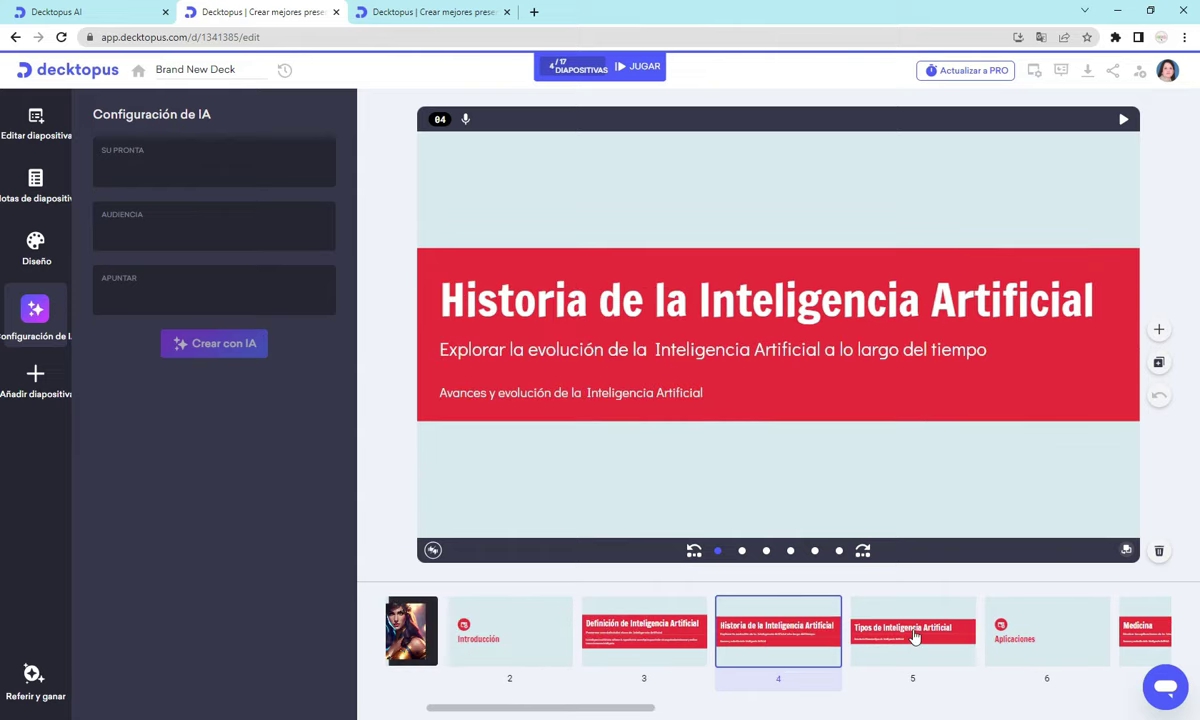
pyautogui.click(912, 636)
pyautogui.click(1038, 642)
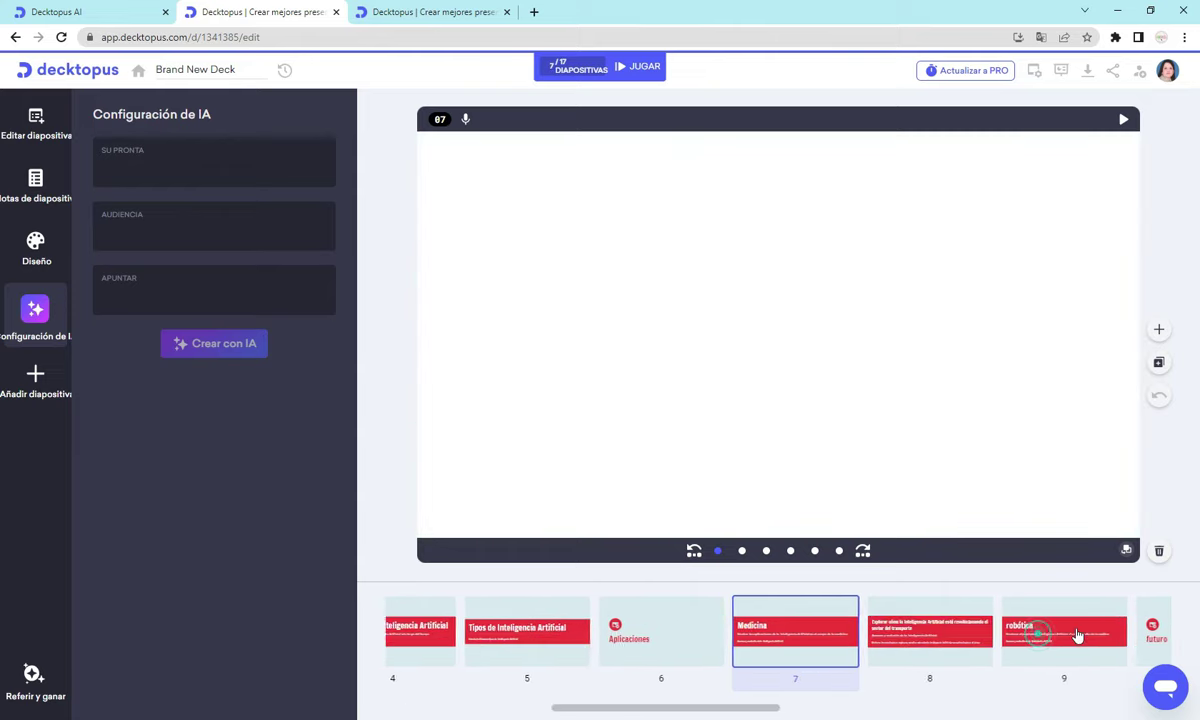
pyautogui.click(1040, 636)
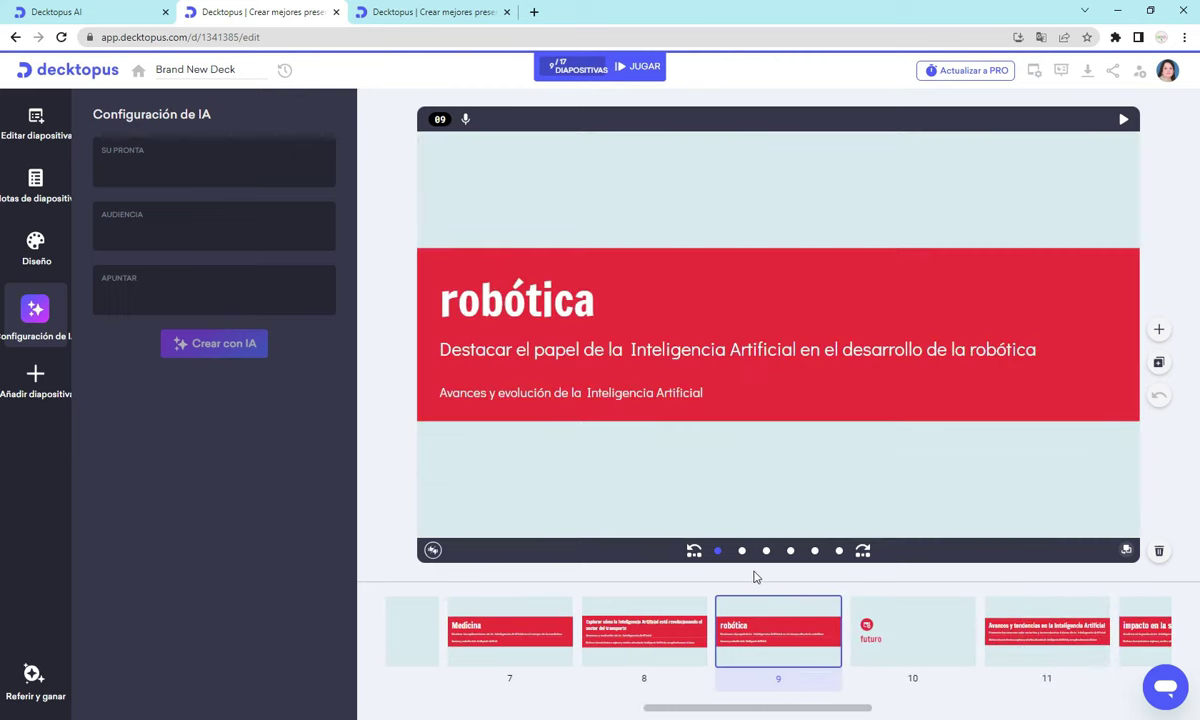
pyautogui.click(548, 447)
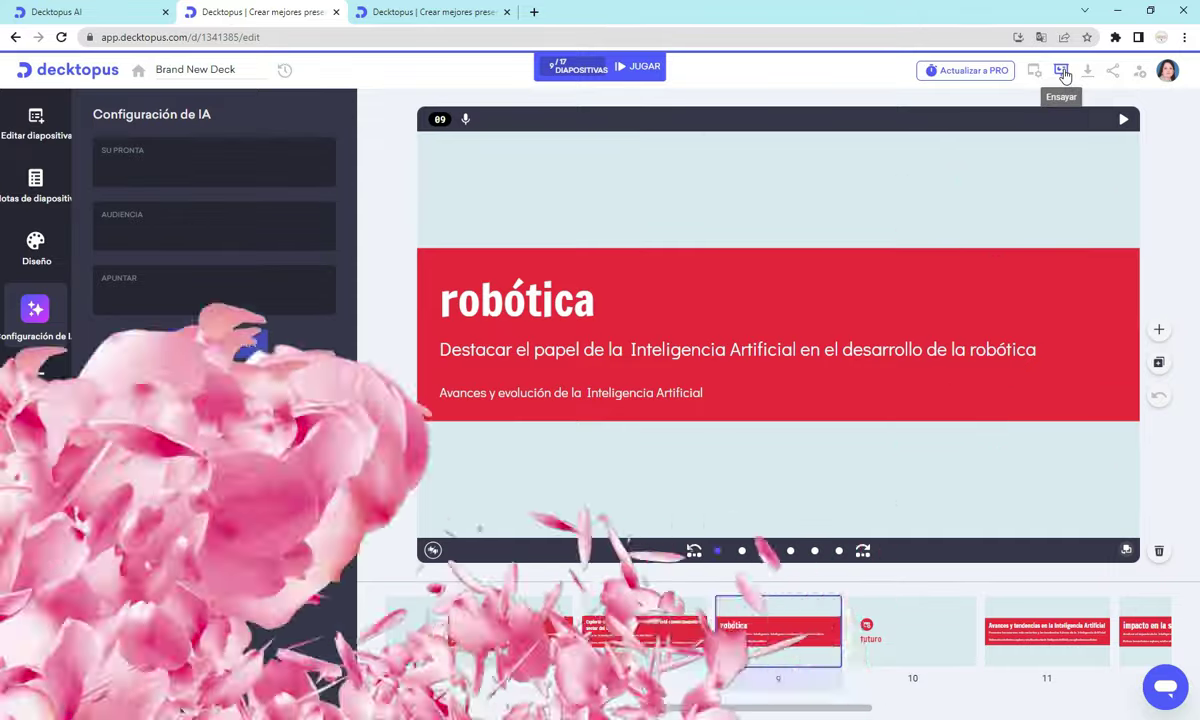
# Open the deck in rehearsal mode and start the countdown timer on the cover slide
pyautogui.click(1062, 72)
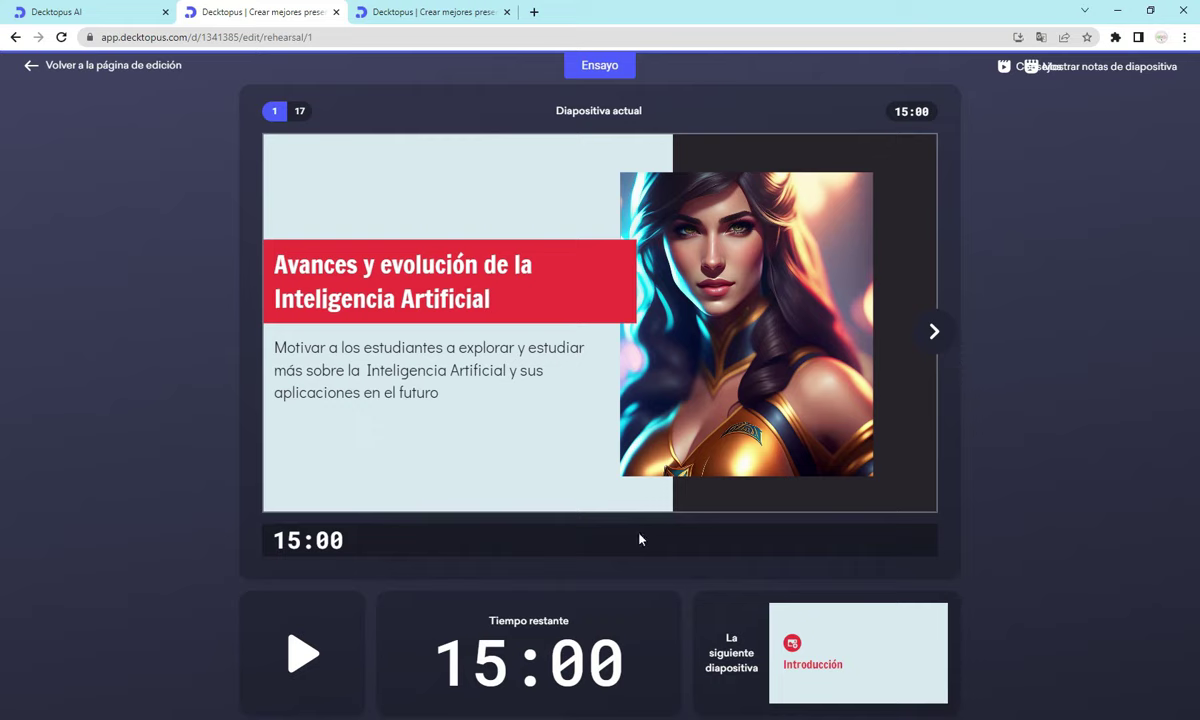
pyautogui.click(296, 655)
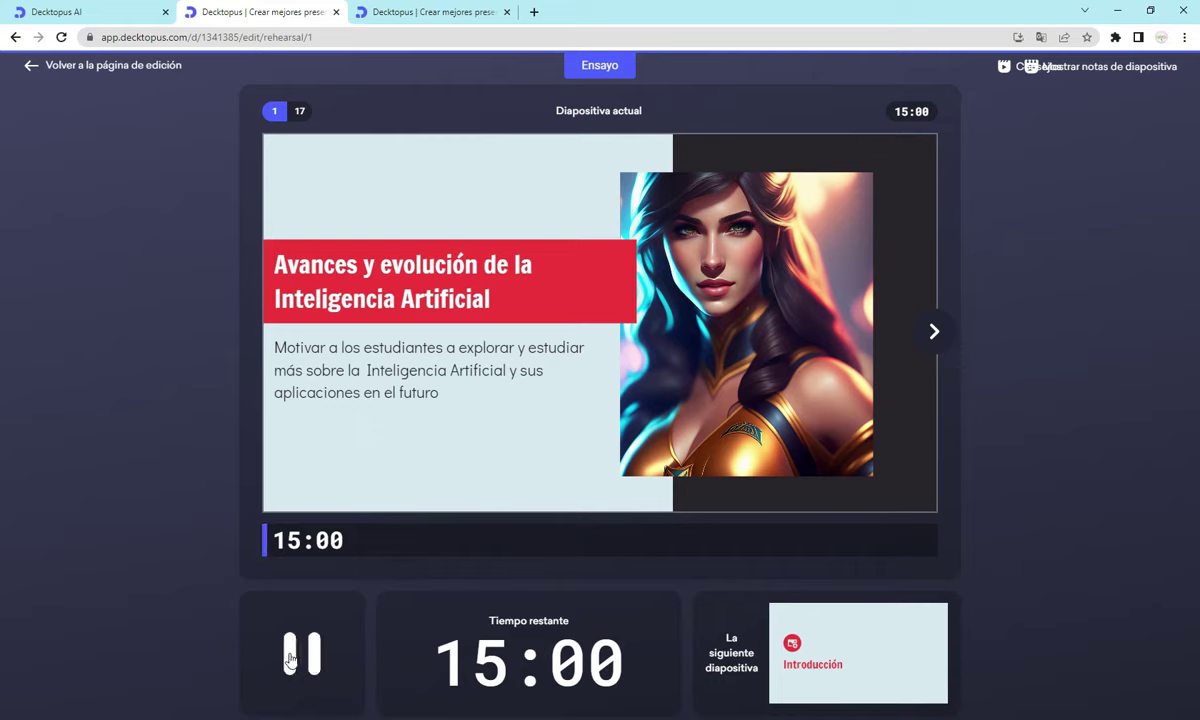